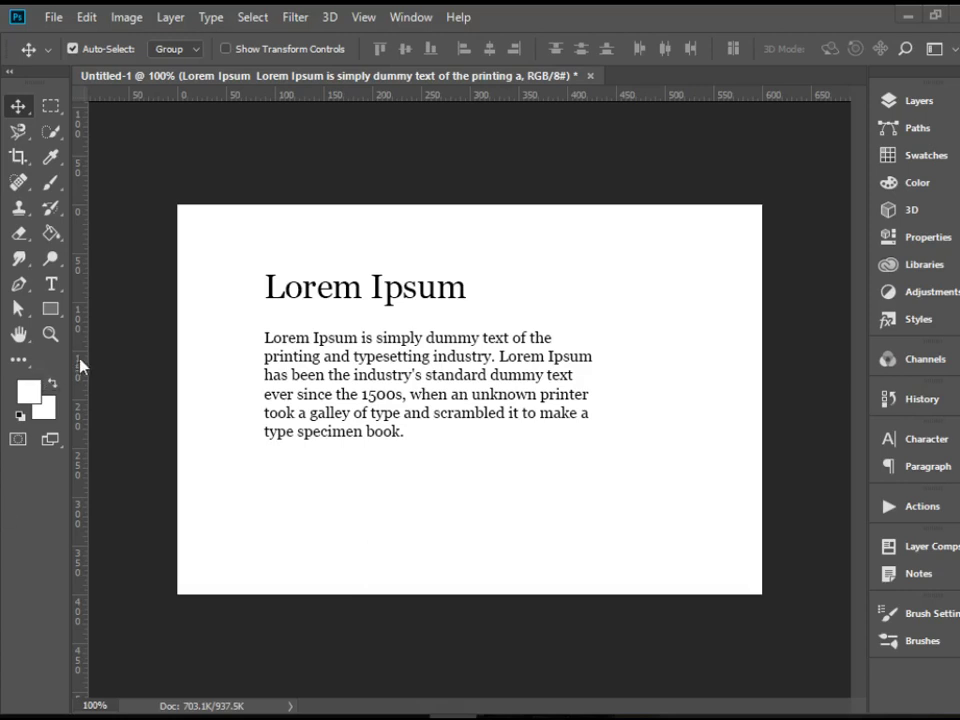
# - Select the Horizontal Type tool and open the Character and Paragraph panels
pyautogui.press('ctrl')
pyautogui.click(56, 285)
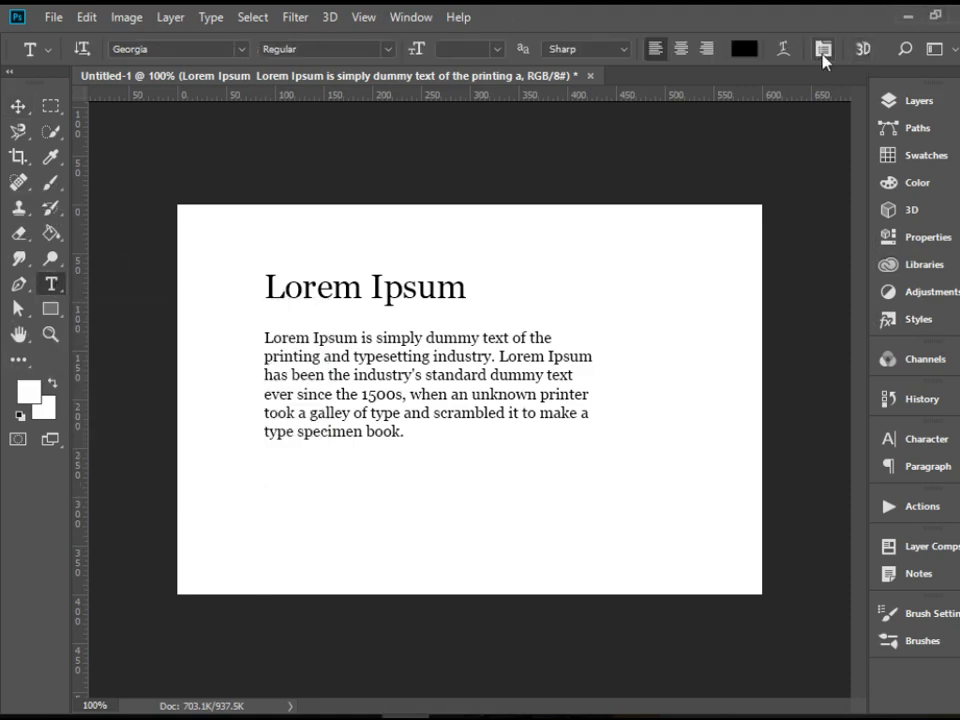
pyautogui.click(823, 52)
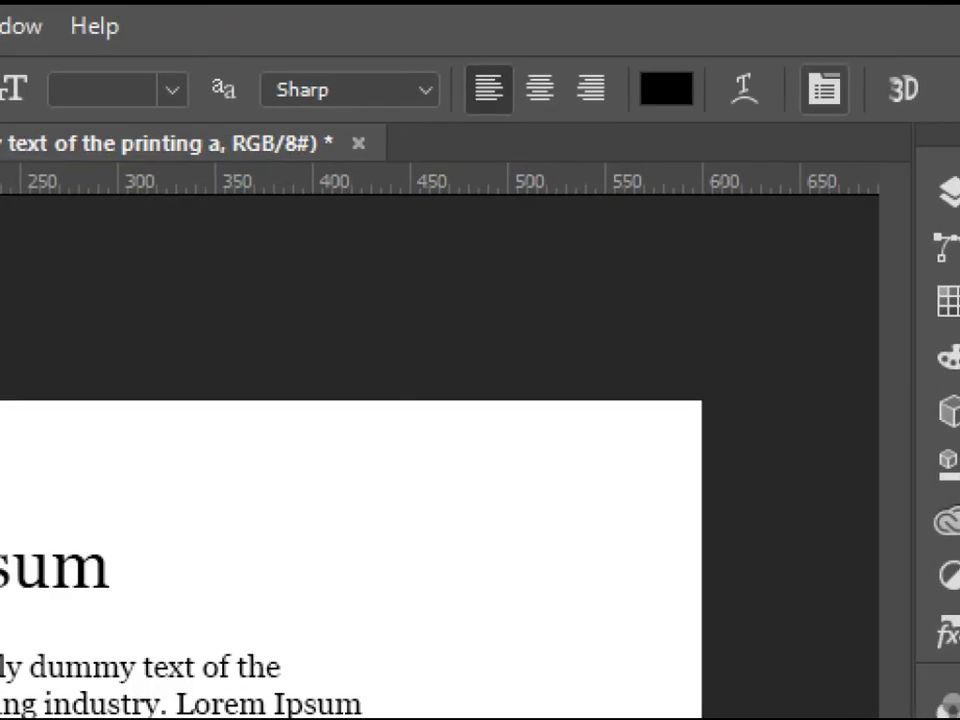
# - Hide, reshow and close the Character panel, then open the Window menu
pyautogui.press('ctrl')
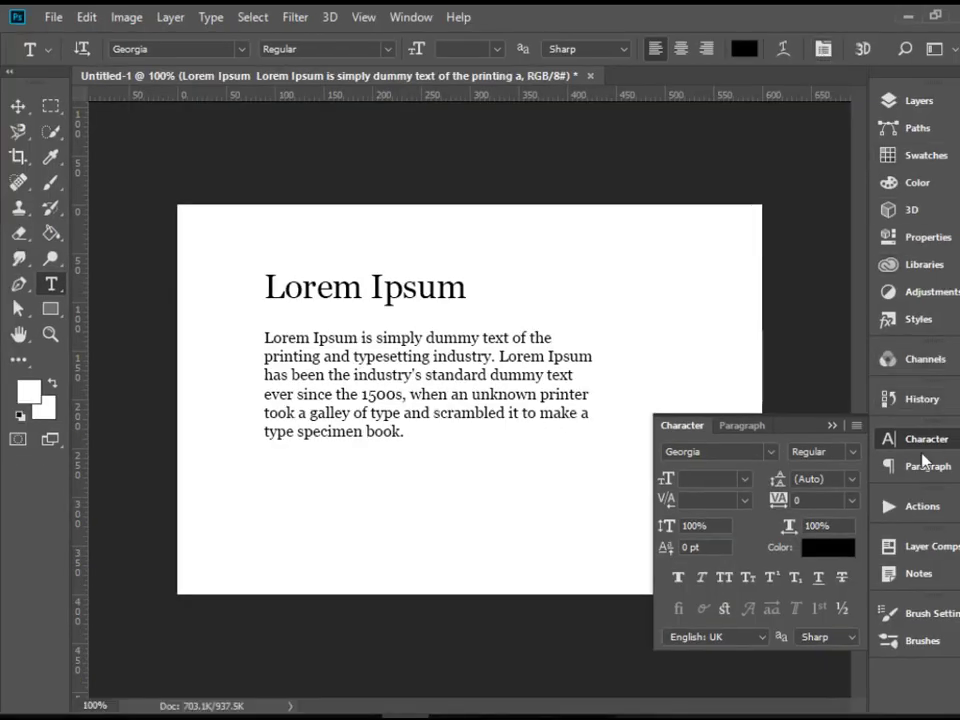
pyautogui.click(926, 450)
pyautogui.click(928, 448)
pyautogui.click(958, 446)
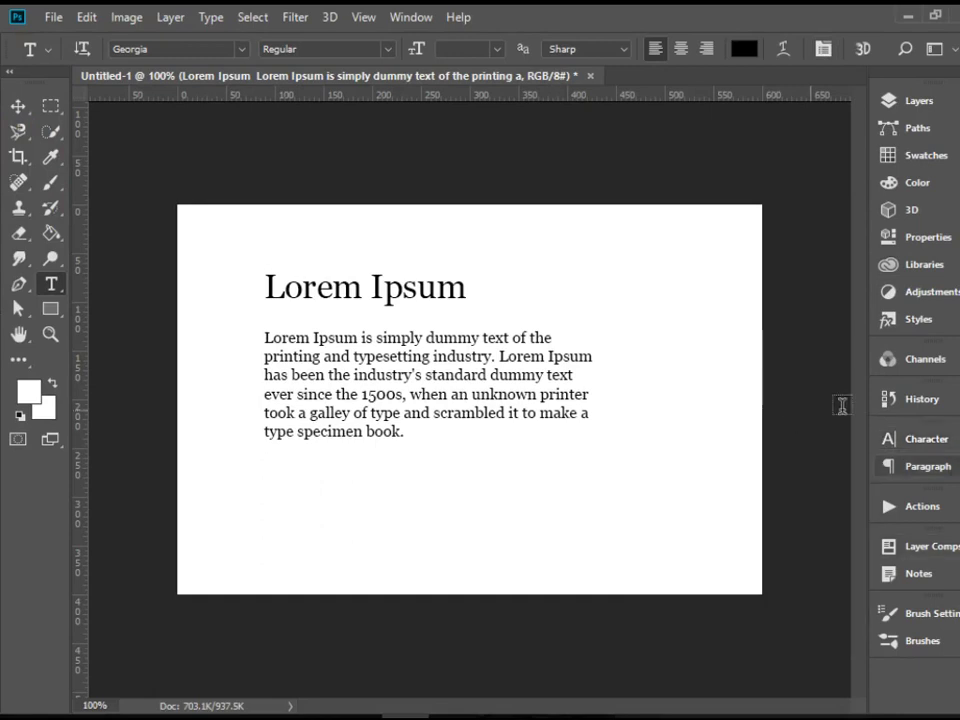
pyautogui.click(410, 17)
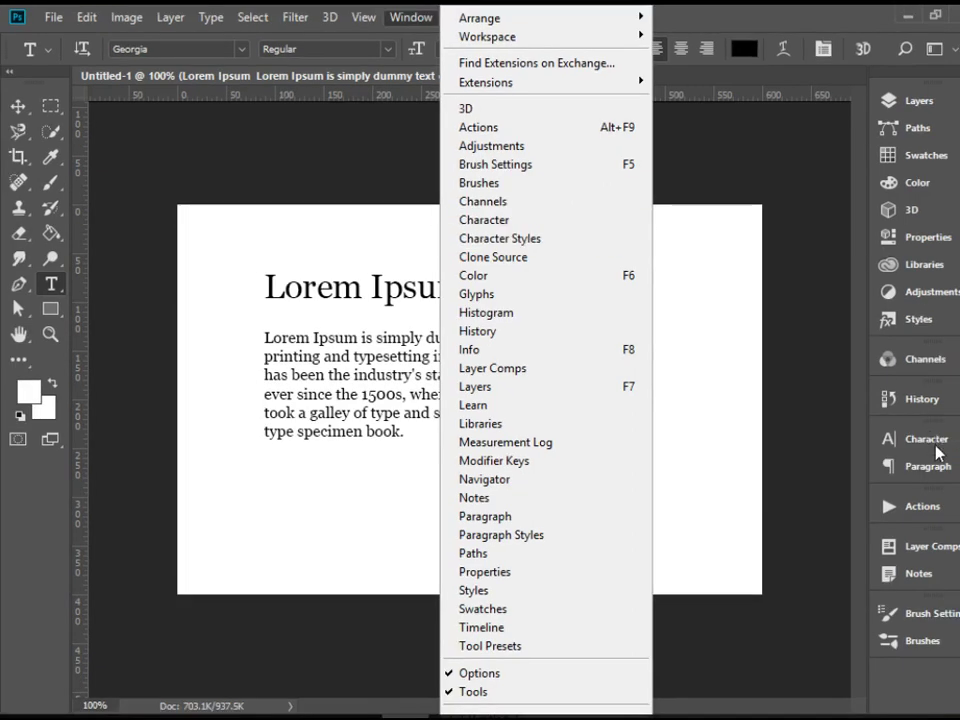
# - Open Character from the Window menu and drag it out as its own floating panel
pyautogui.click(945, 444)
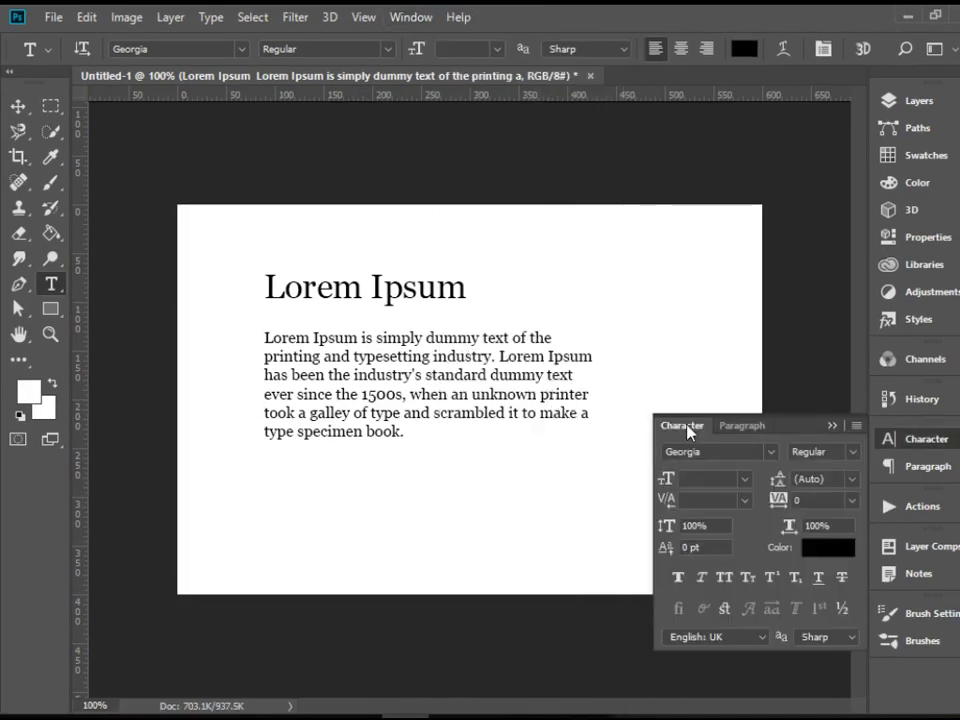
pyautogui.moveTo(684, 427)
pyautogui.mouseDown()
pyautogui.moveTo(617, 206)
pyautogui.moveTo(686, 138)
pyautogui.mouseUp()
pyautogui.click(945, 440)
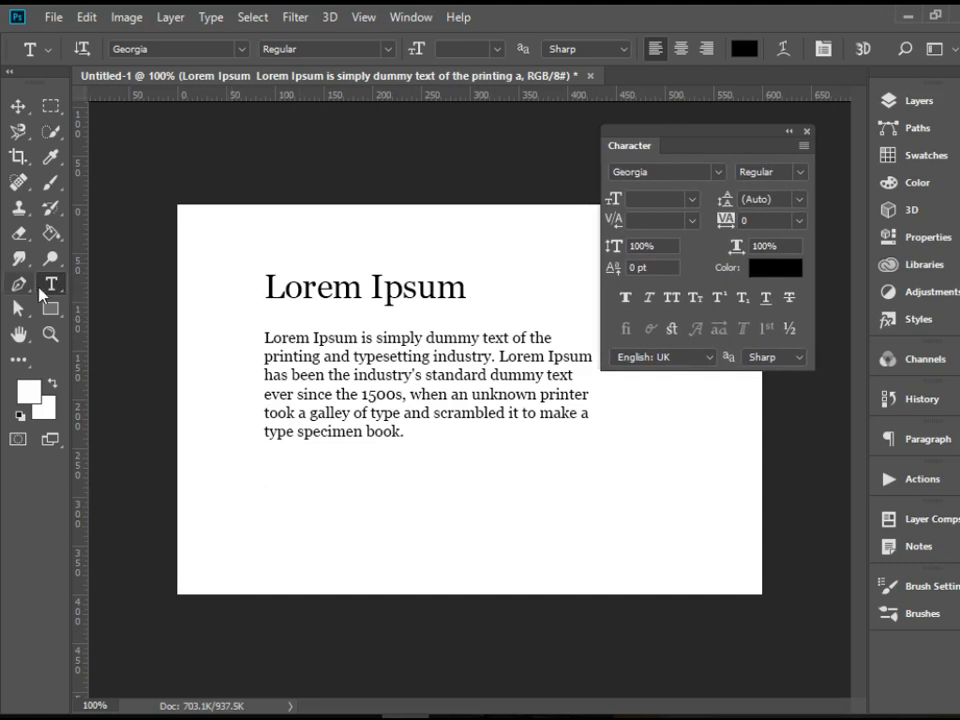
pyautogui.click(466, 287)
pyautogui.moveTo(466, 287); pyautogui.dragTo(243, 271)
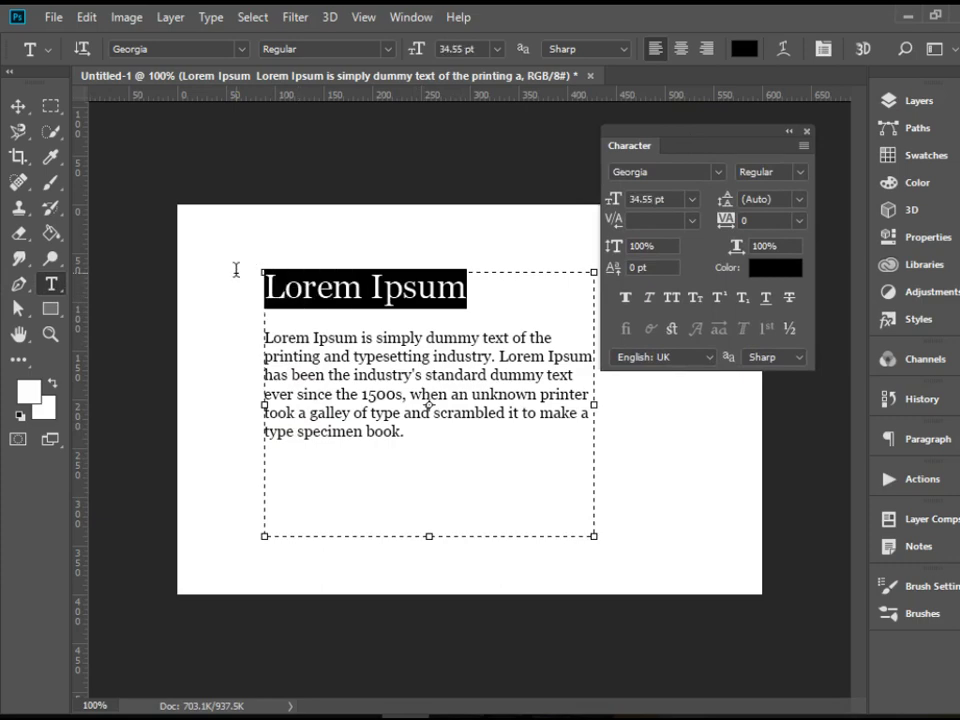
pyautogui.click(716, 174)
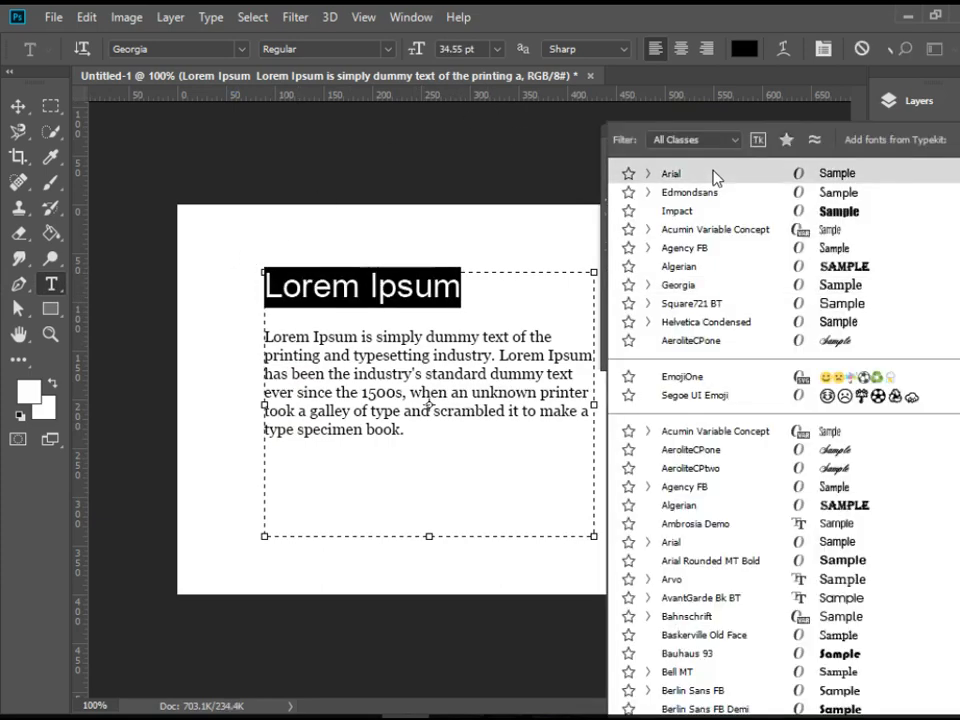
pyautogui.press('Escape')
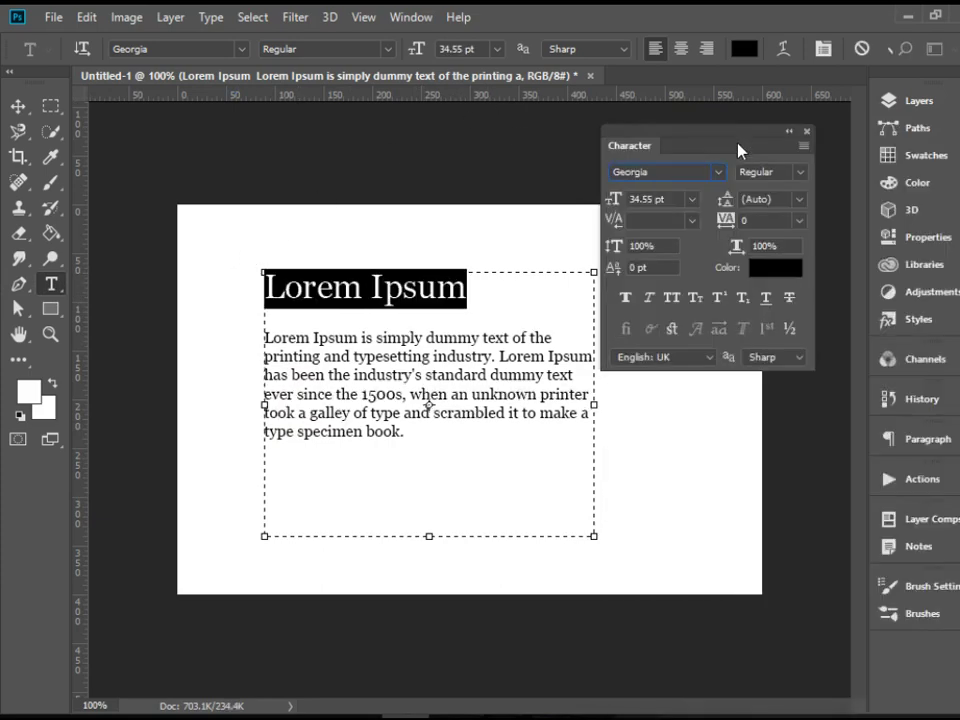
pyautogui.click(799, 172)
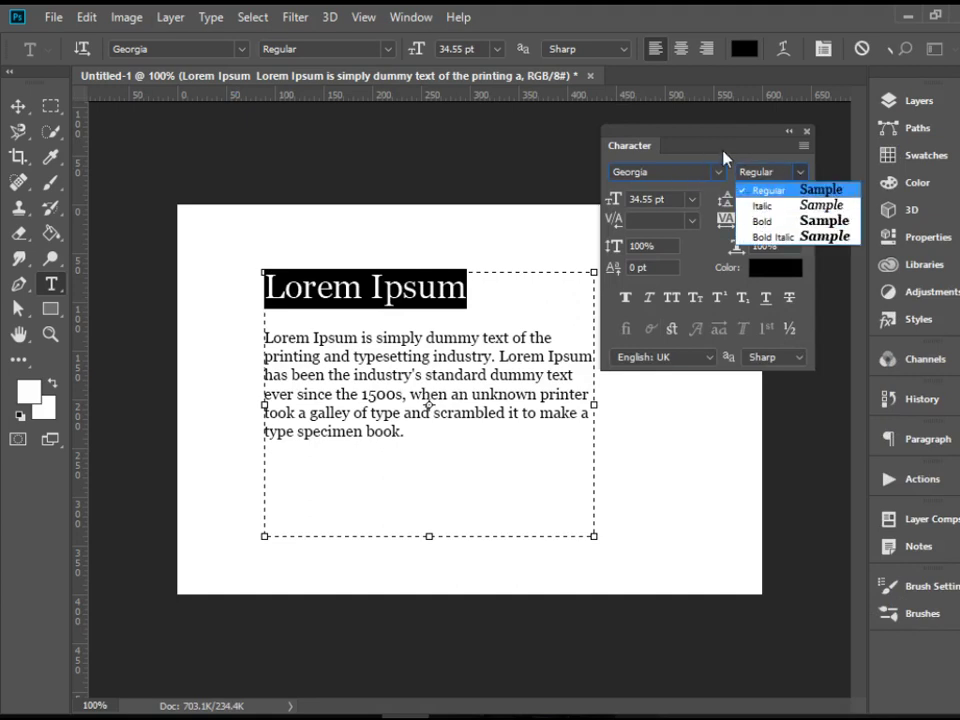
pyautogui.press('Escape')
pyautogui.click(691, 199)
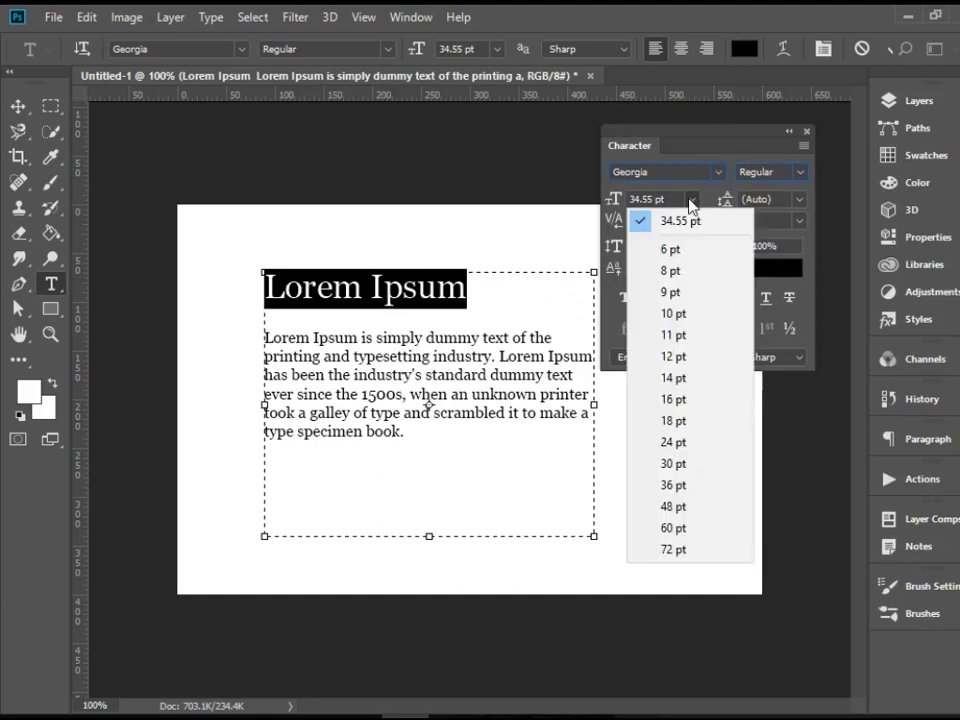
pyautogui.click(691, 203)
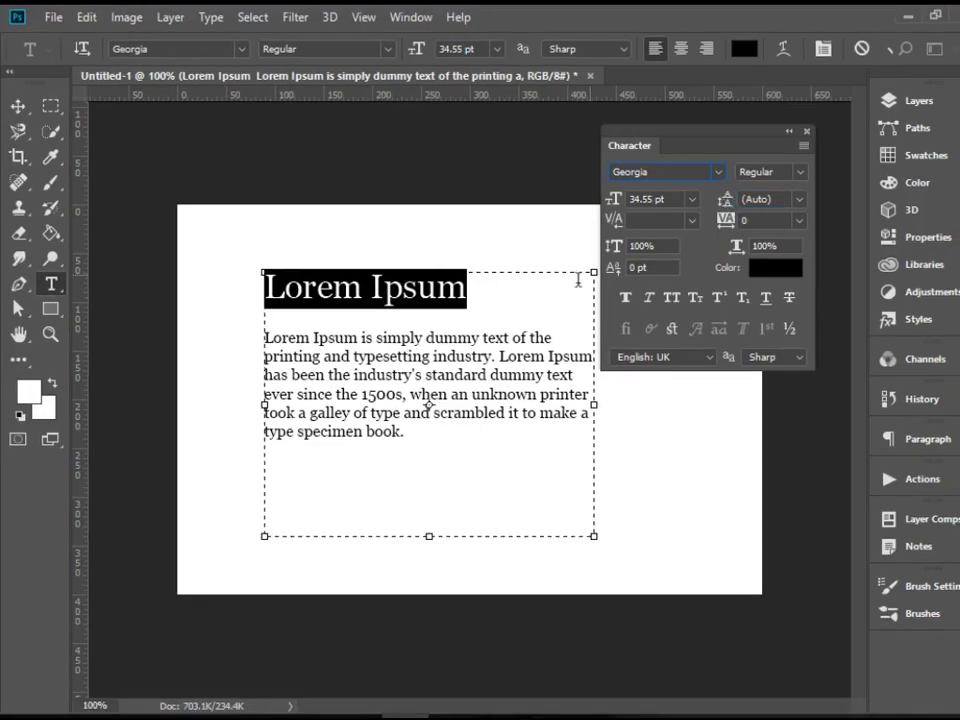
pyautogui.click(483, 356)
# - Select the whole body paragraph and give it 24 pt leading
pyautogui.moveTo(405, 432); pyautogui.dragTo(265, 340)
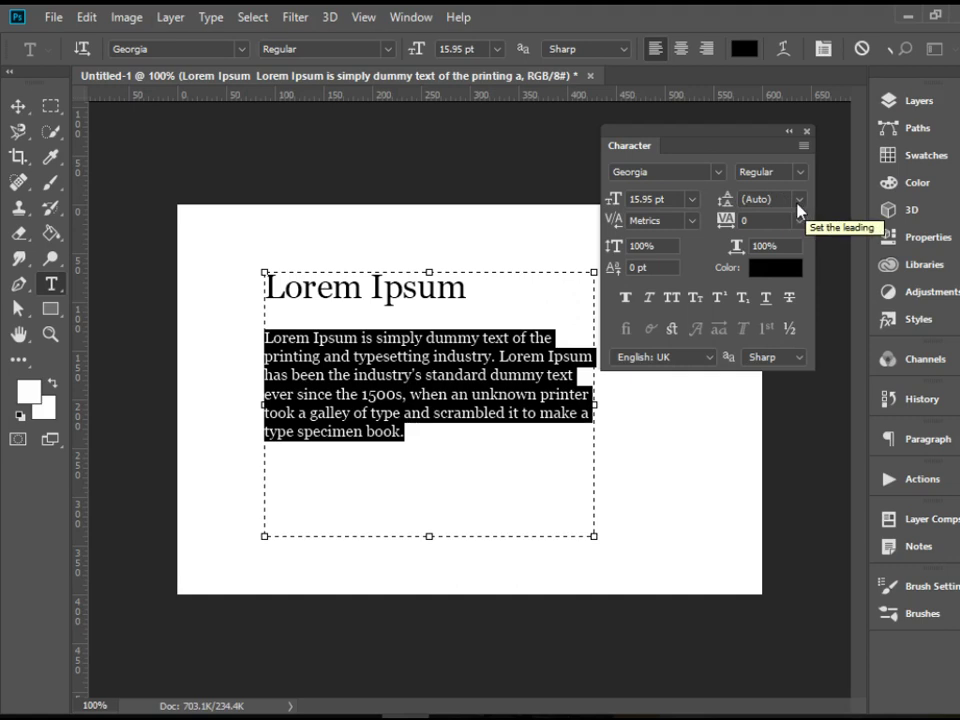
pyautogui.click(800, 201)
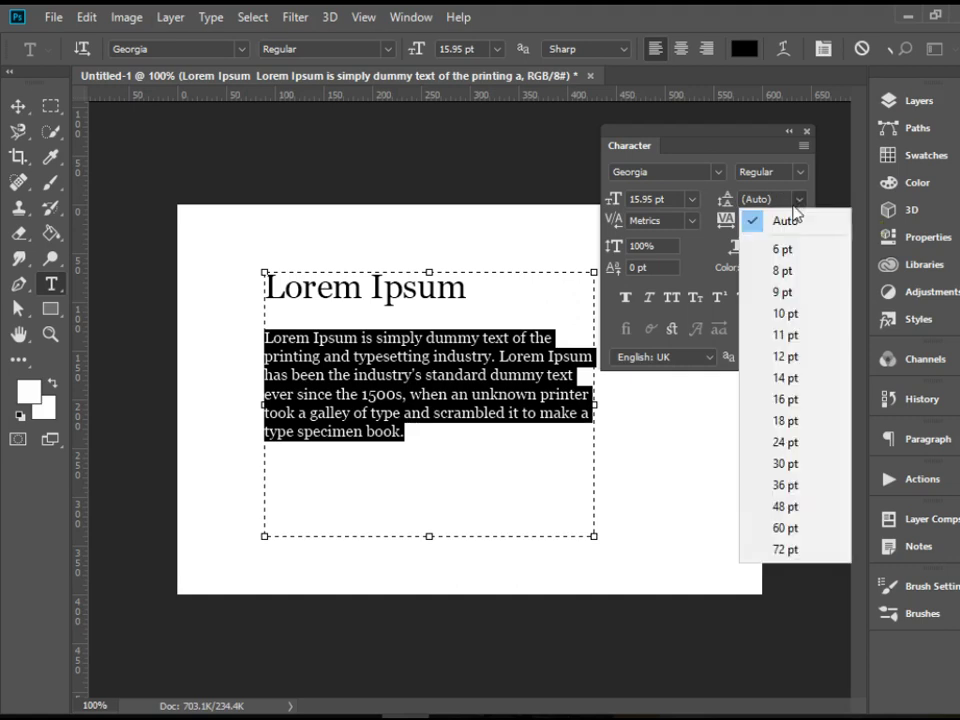
pyautogui.click(800, 442)
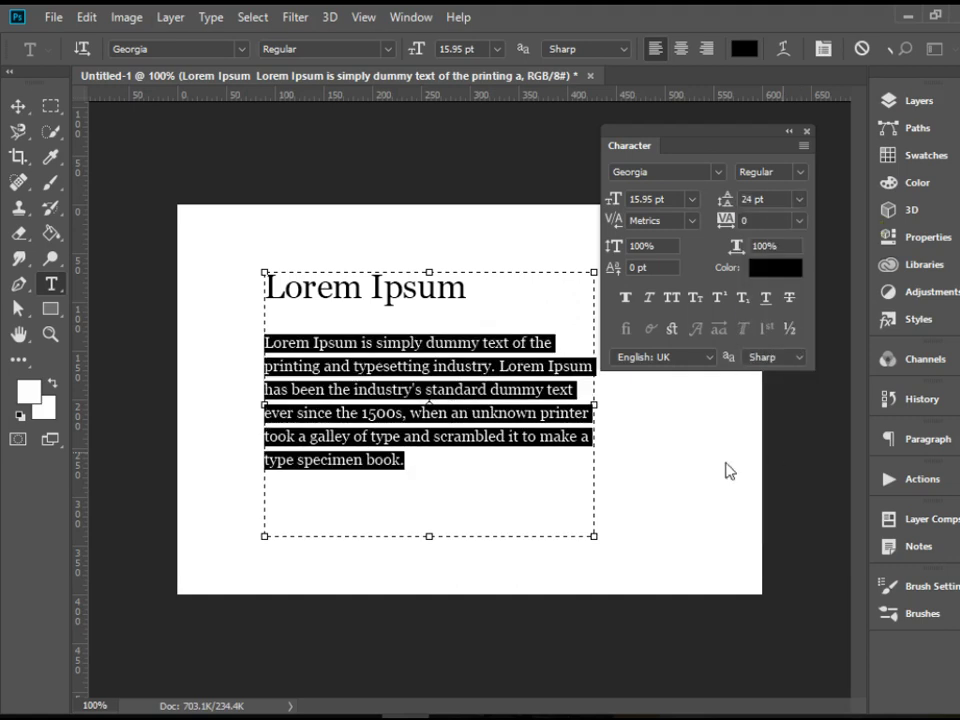
pyautogui.click(475, 473)
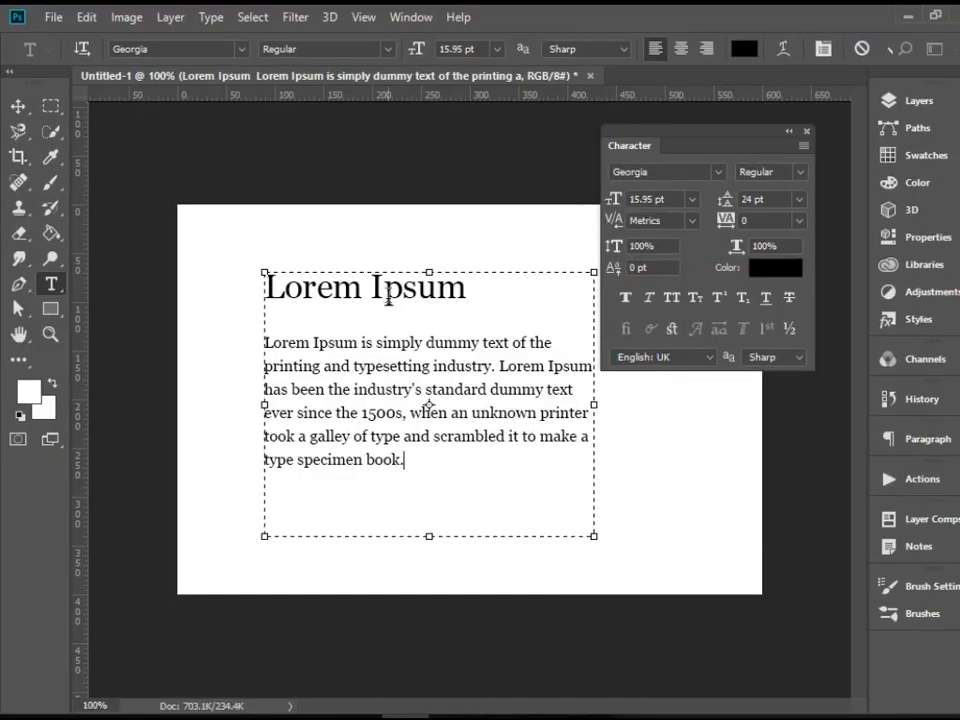
# - Kern the heading's L and o apart by 25
pyautogui.click(285, 288)
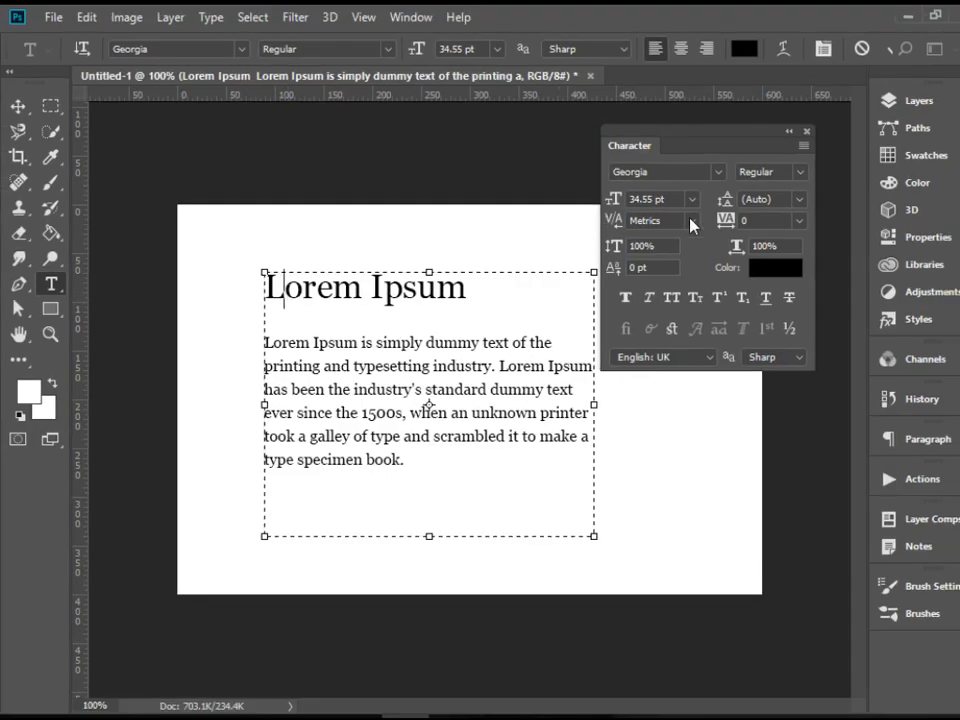
pyautogui.click(691, 221)
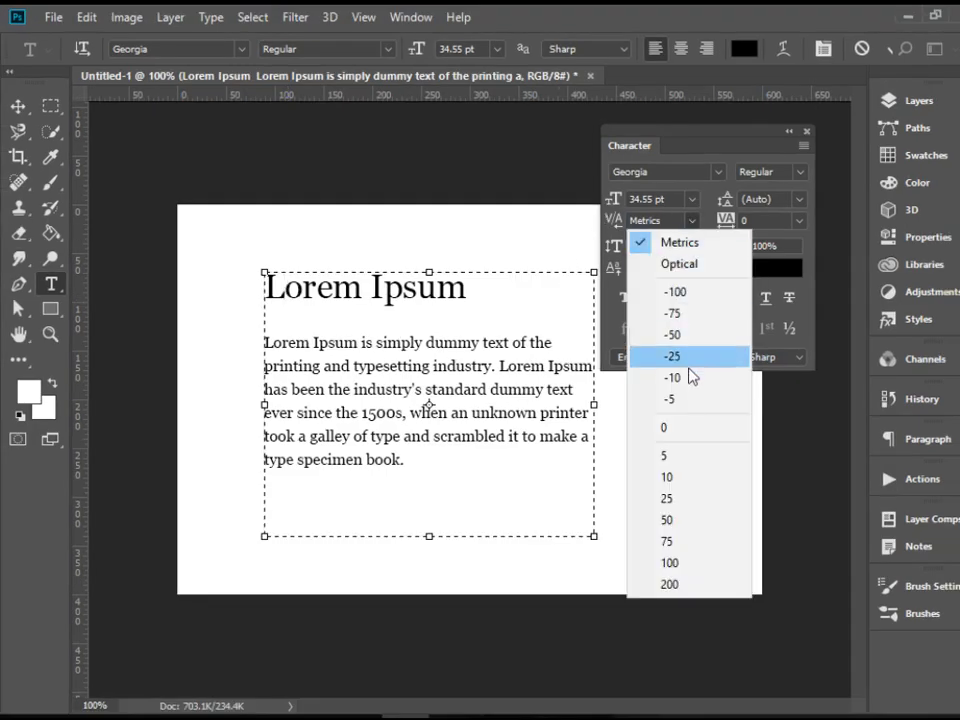
pyautogui.click(697, 500)
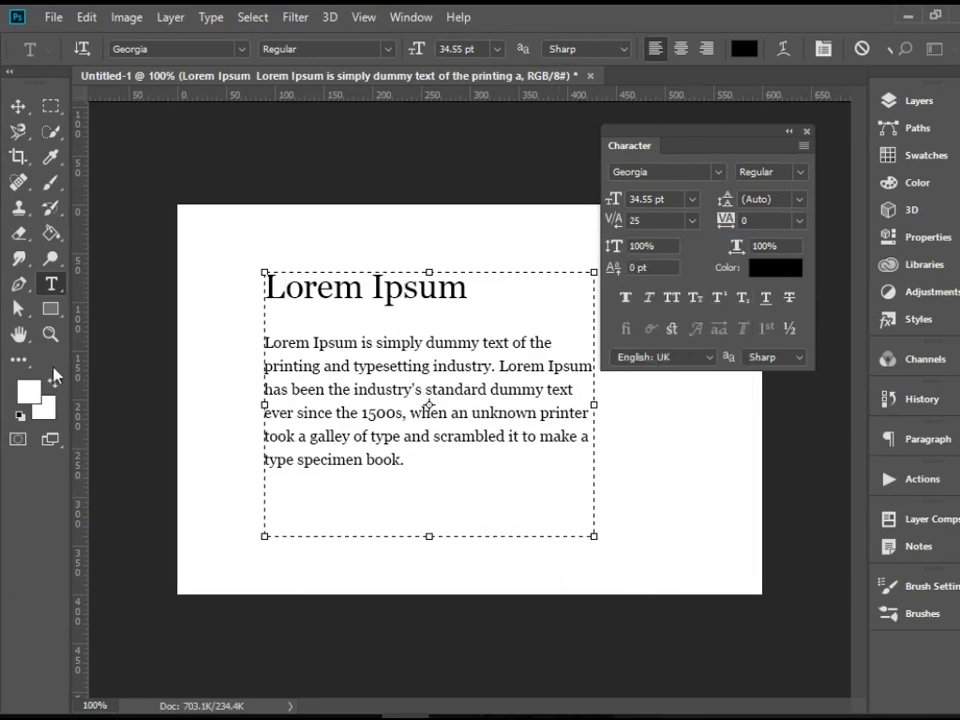
# - Zoom in on the Lorem Ipsum heading, then fit the document and return to 100%
pyautogui.click(50, 333)
pyautogui.moveTo(227, 240); pyautogui.dragTo(386, 332)
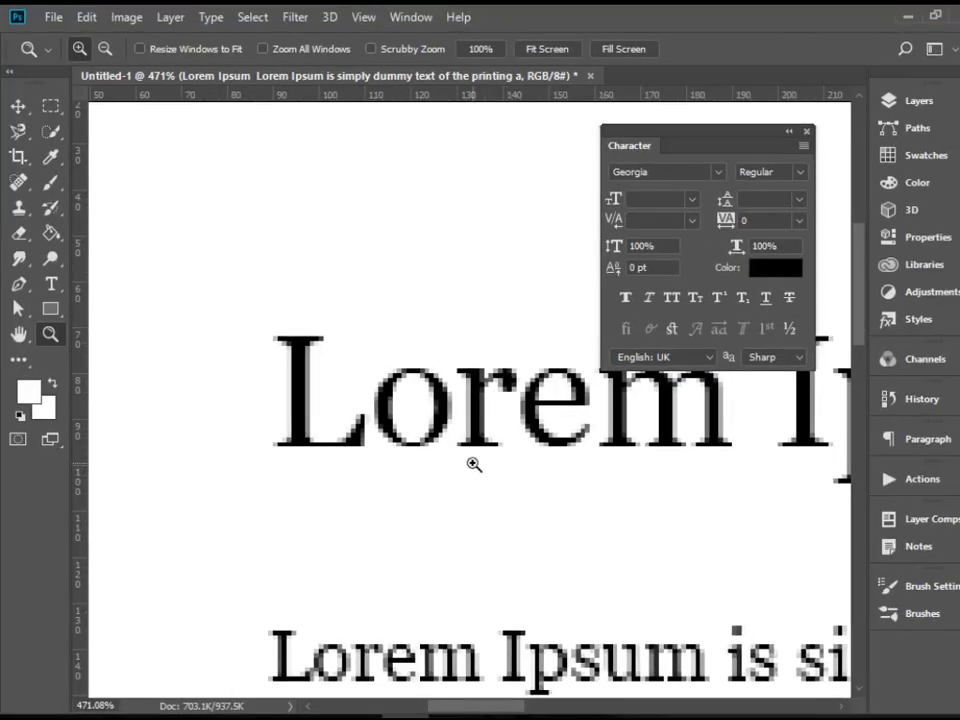
pyautogui.doubleClick(18, 334)
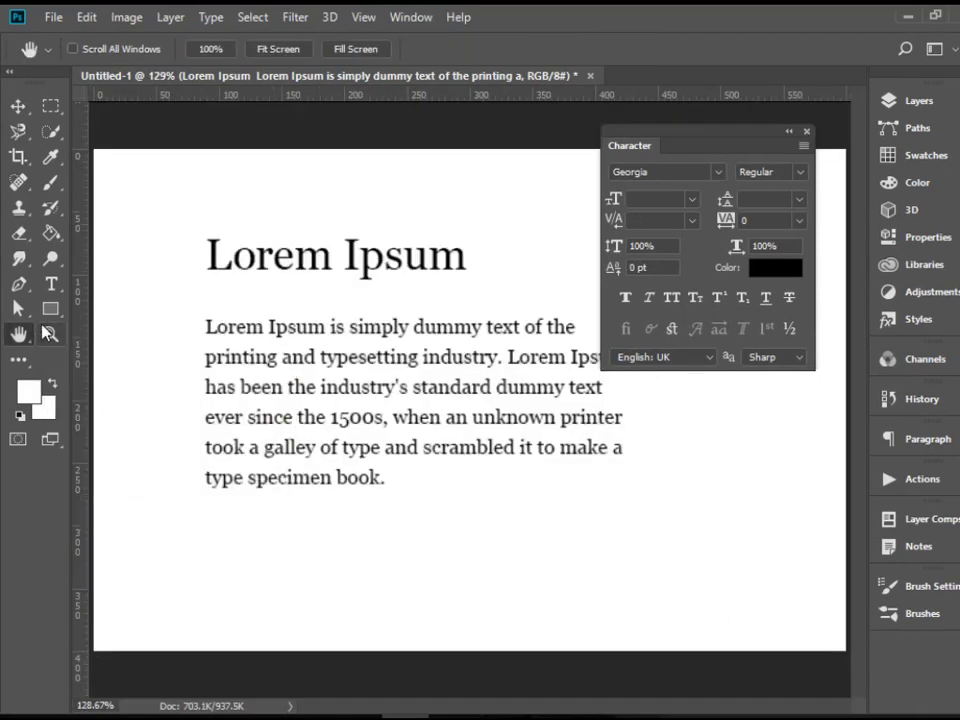
pyautogui.doubleClick(49, 334)
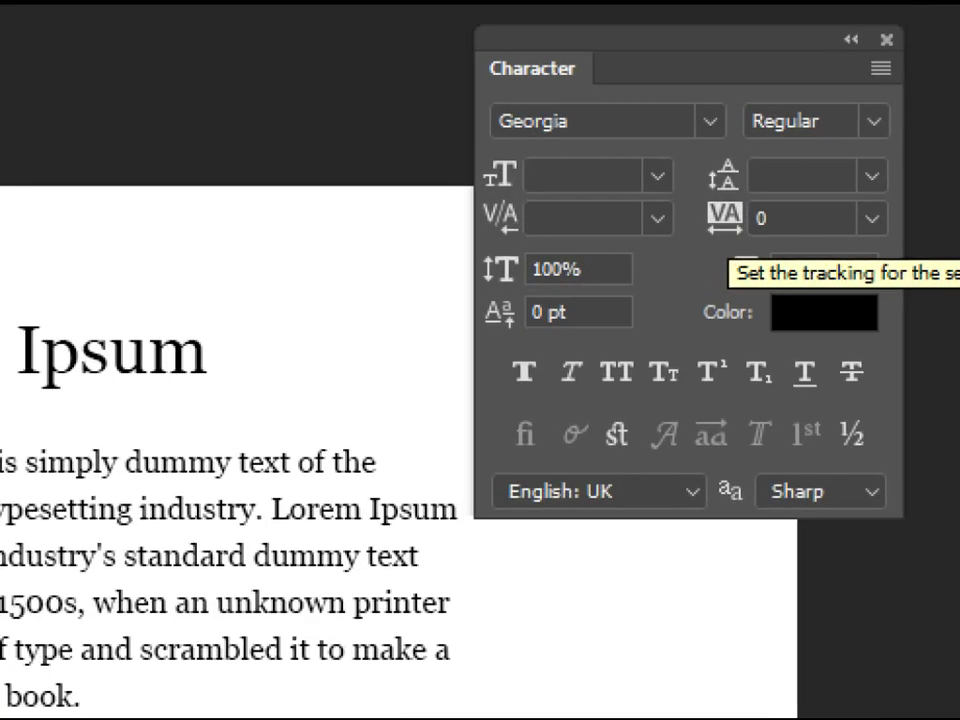
# - Select the Lorem Ipsum heading with the Type tool and set its tracking to 50
pyautogui.click(726, 222)
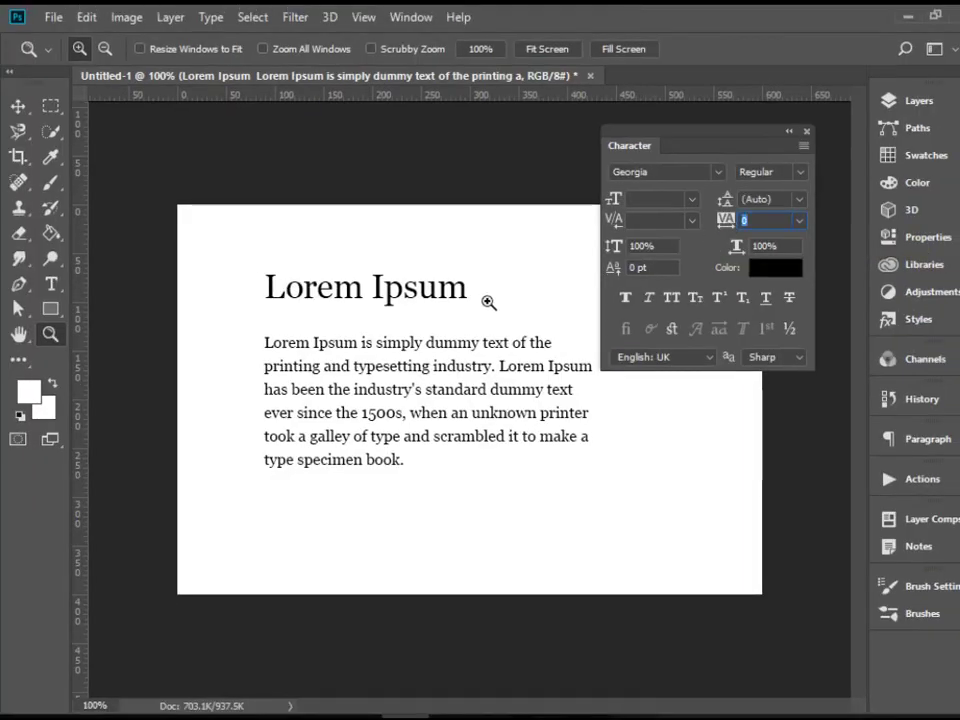
pyautogui.click(50, 284)
pyautogui.click(490, 291)
pyautogui.moveTo(490, 291)
pyautogui.mouseDown()
pyautogui.moveTo(279, 272)
pyautogui.moveTo(262, 285)
pyautogui.mouseUp()
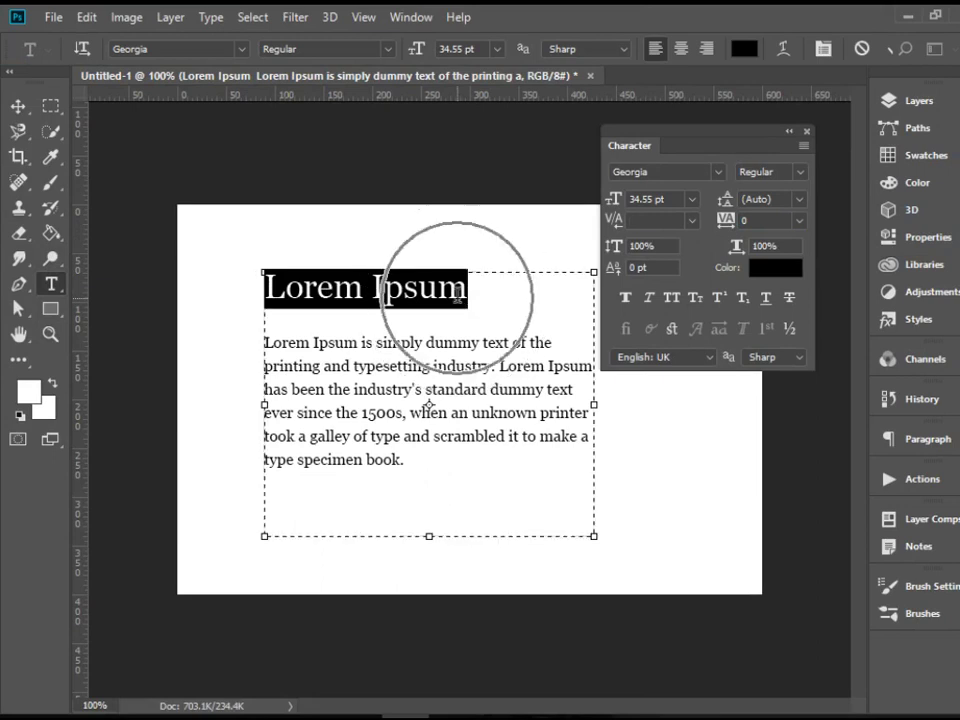
pyautogui.click(804, 220)
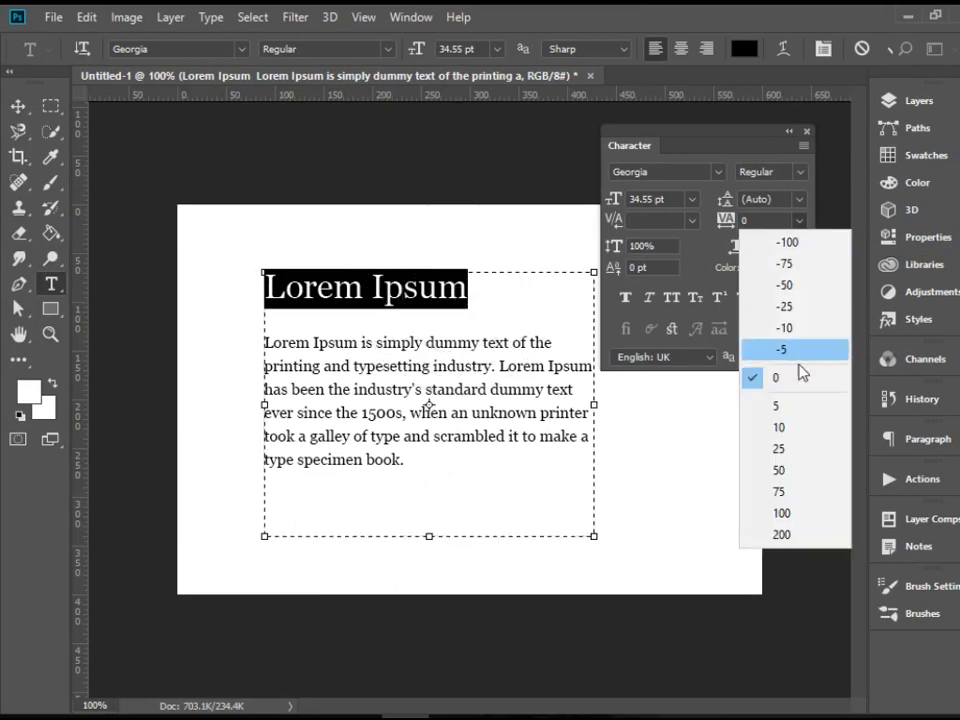
pyautogui.click(807, 472)
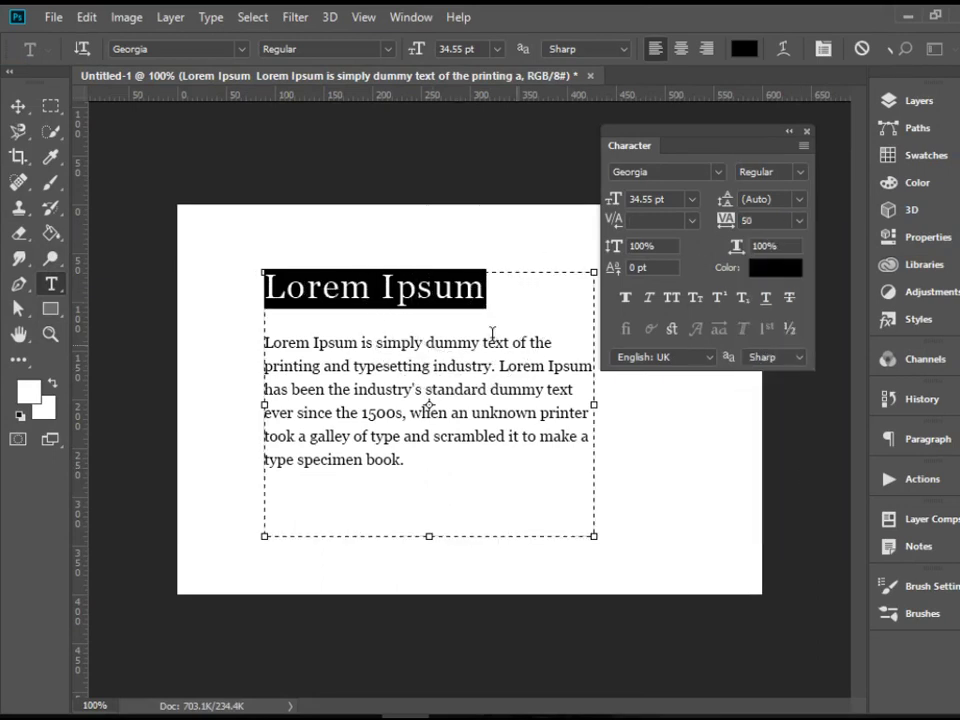
pyautogui.click(494, 293)
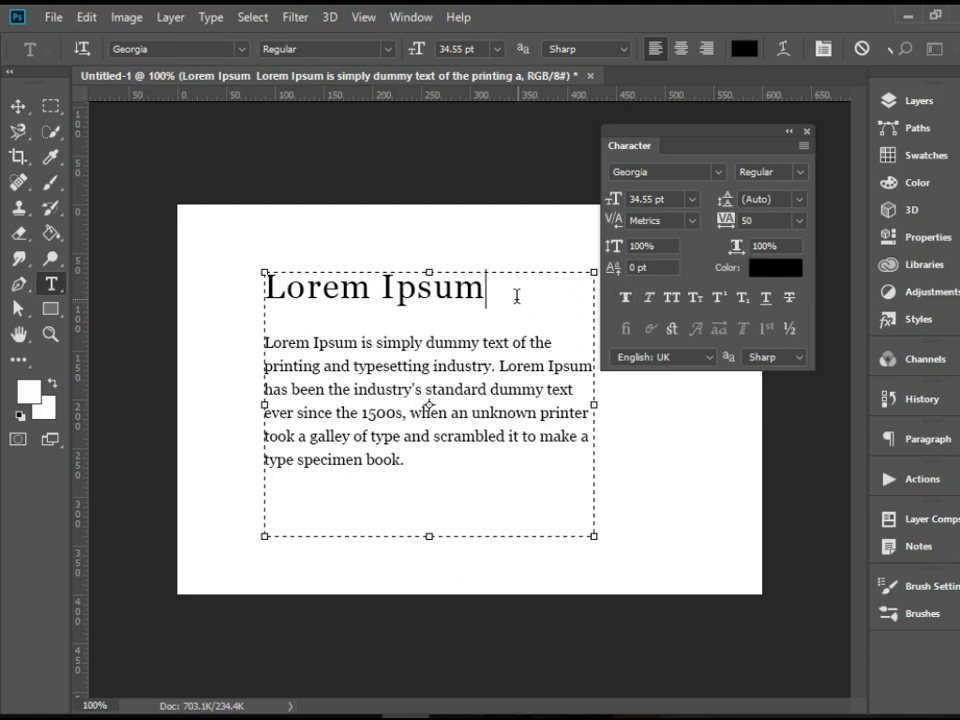
pyautogui.moveTo(504, 296); pyautogui.dragTo(255, 302)
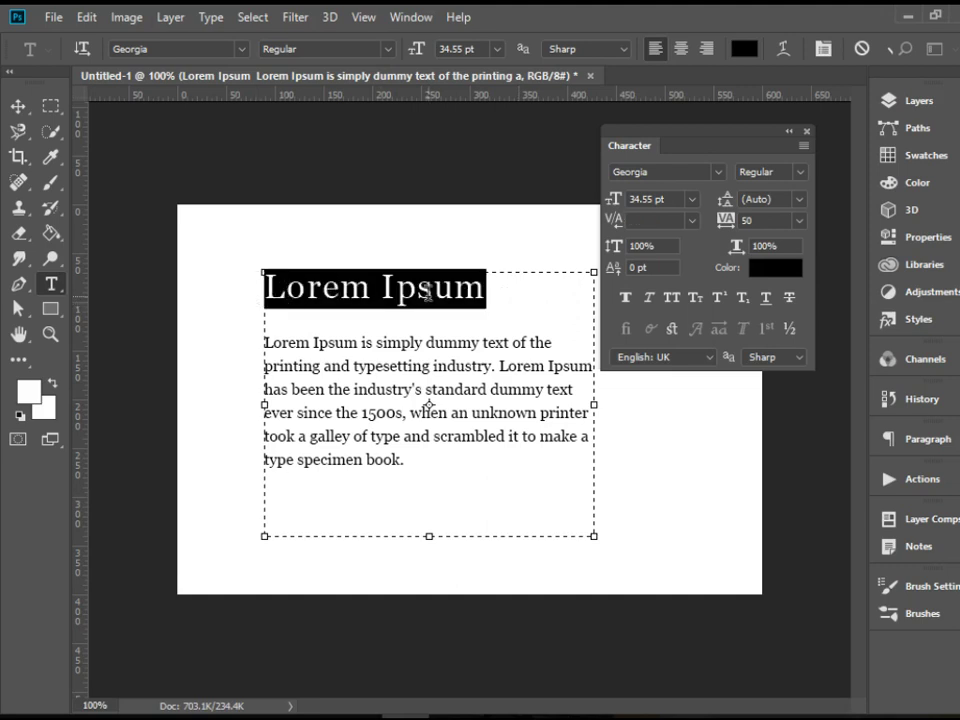
pyautogui.click(617, 256)
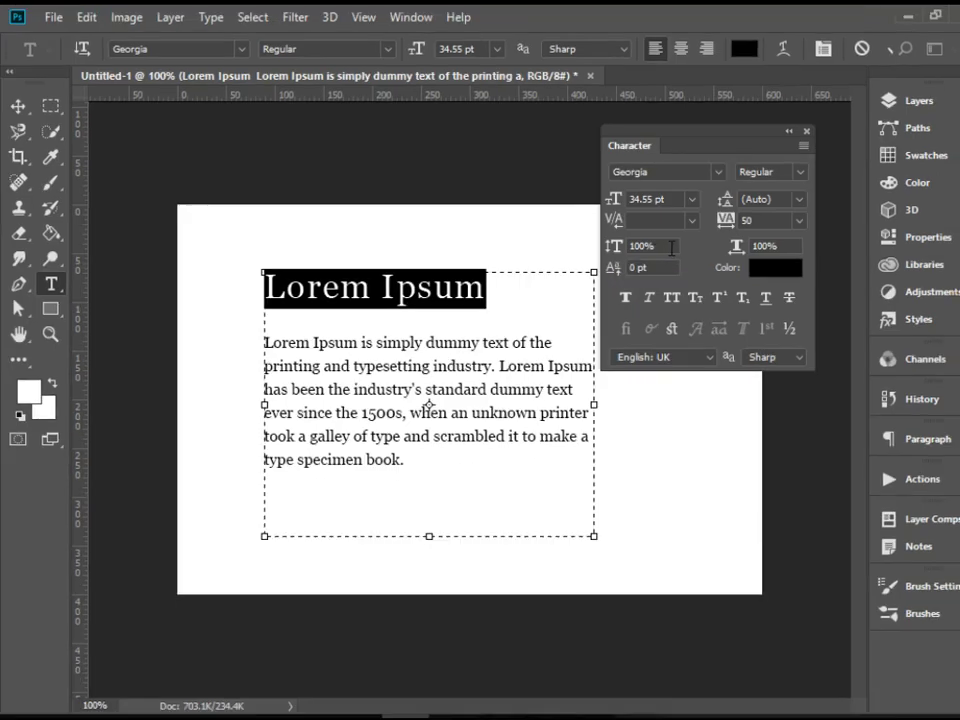
pyautogui.click(613, 246)
pyautogui.write('200')
pyautogui.press('Return')
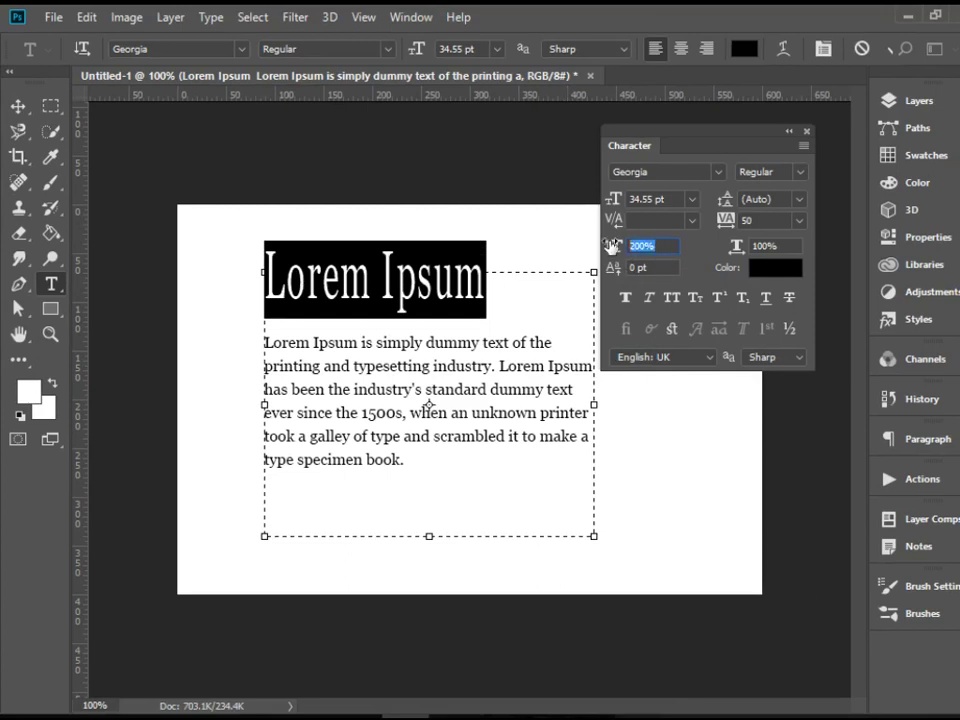
pyautogui.write('100')
pyautogui.press('Return')
pyautogui.click(519, 300)
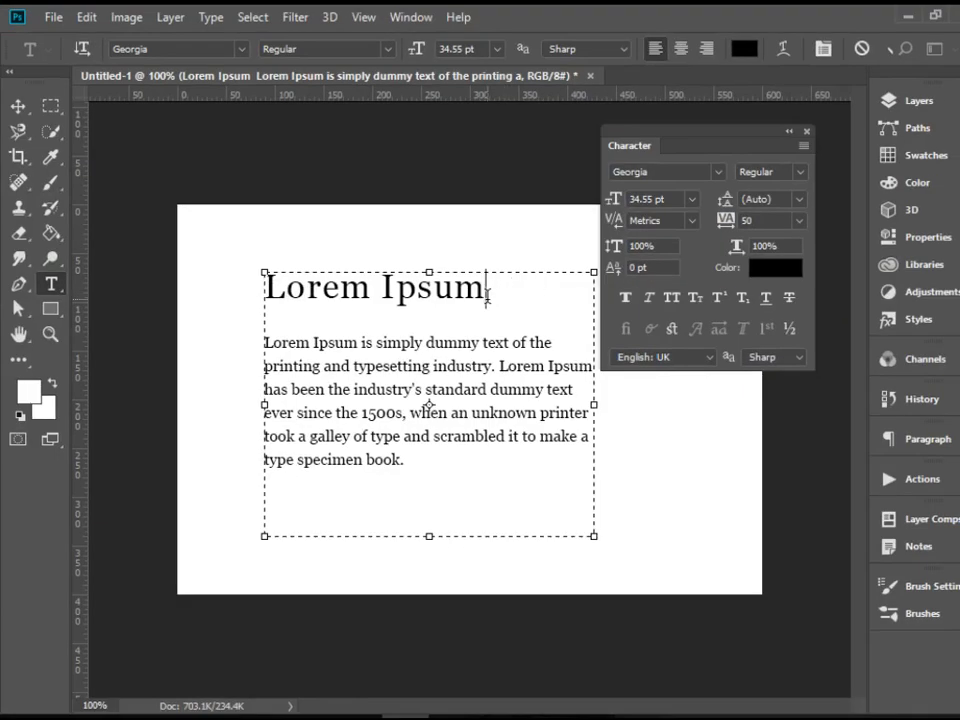
# - Type TM after the heading and set it to 12 pt
pyautogui.write('TM')
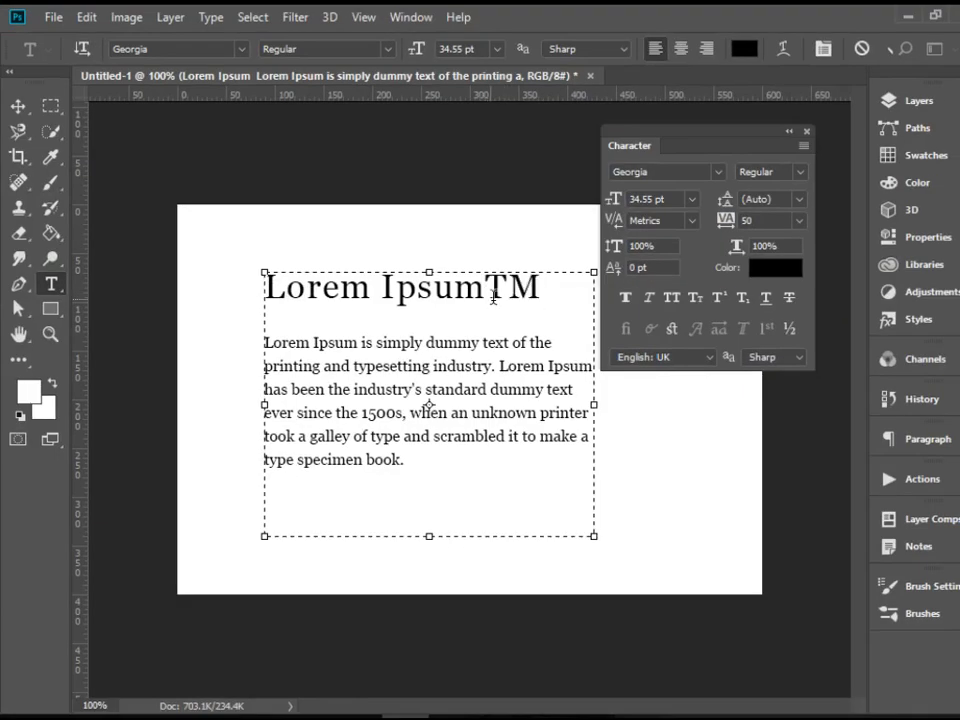
pyautogui.hotkey('shift', 'Left')
pyautogui.hotkey('shift', 'Left')
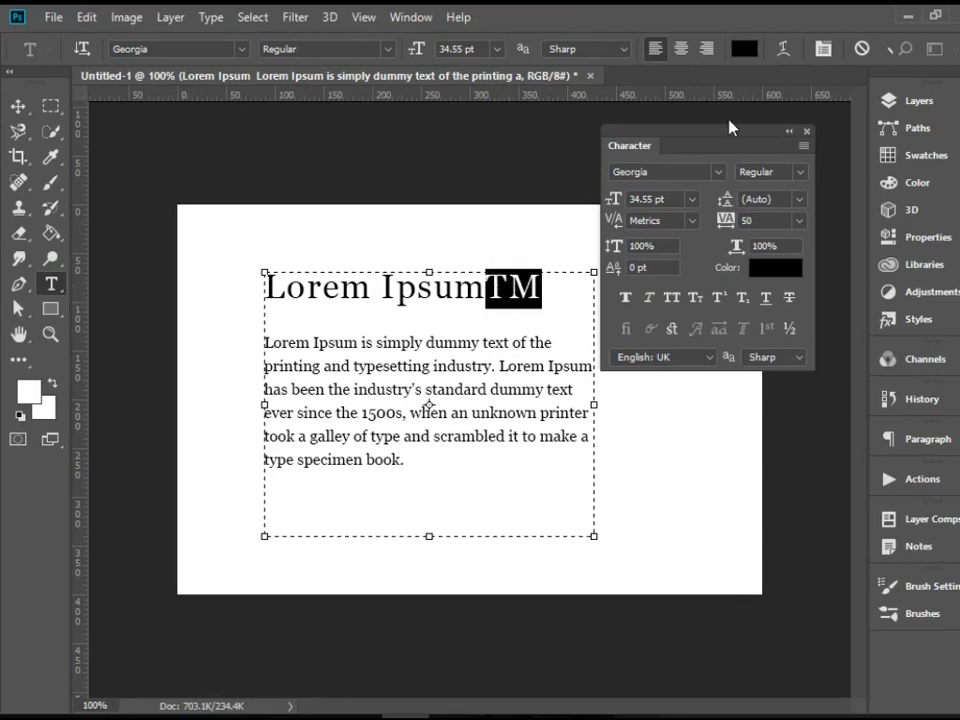
pyautogui.click(652, 199)
pyautogui.write('12')
pyautogui.press('Return')
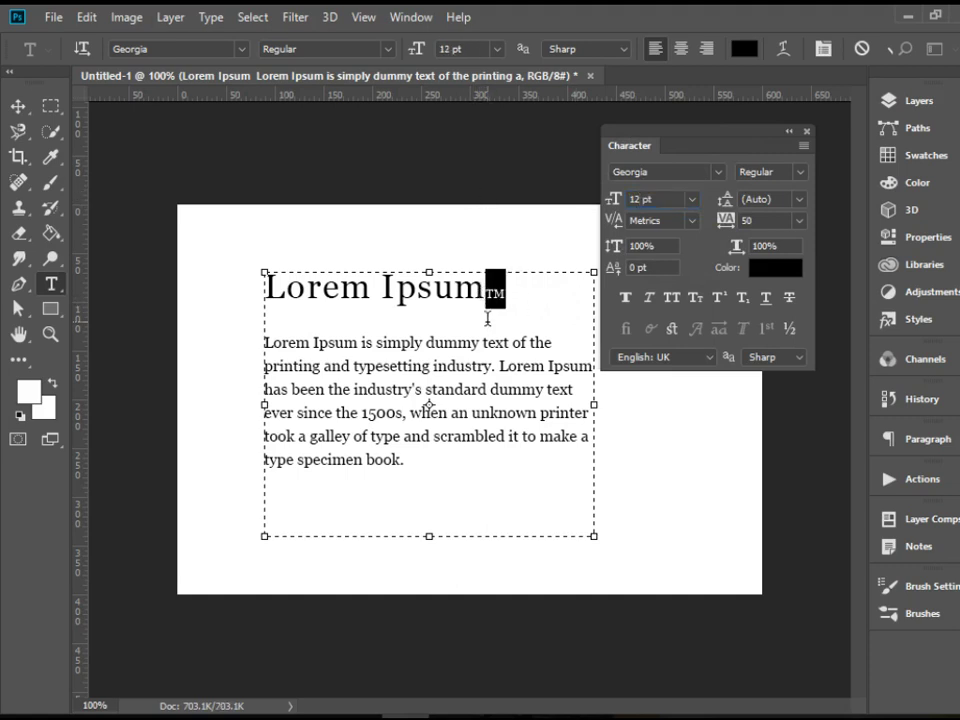
# - Give TM a -10 pt baseline shift, correcting an initial -20 pt
pyautogui.click(617, 275)
pyautogui.write('-20')
pyautogui.press('Return')
pyautogui.doubleClick(634, 267)
pyautogui.write('-10')
pyautogui.press('Return')
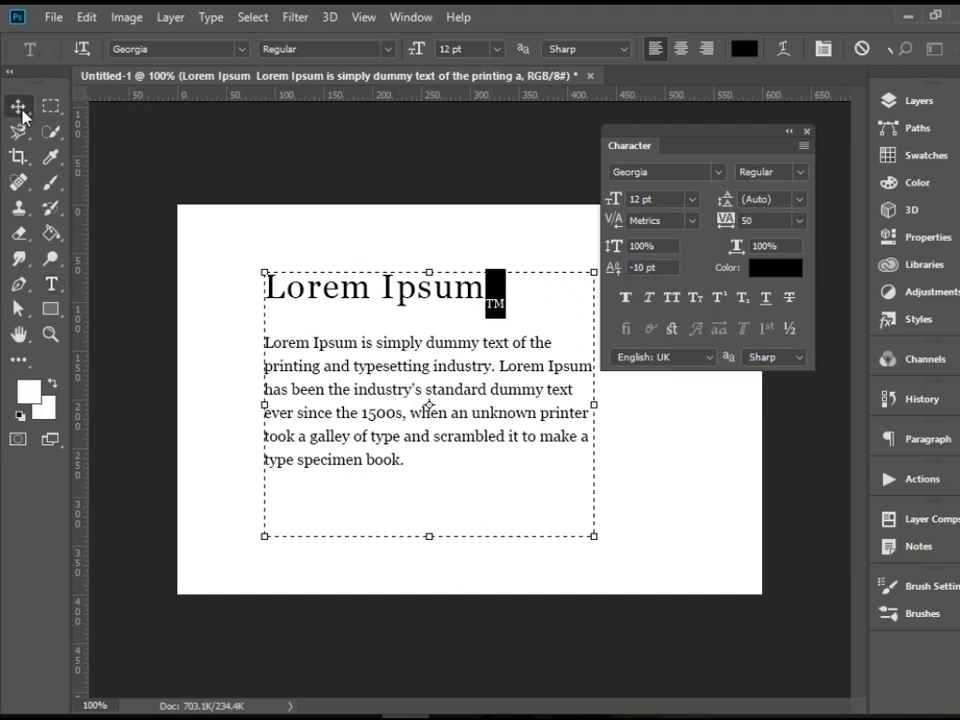
# - Commit the edits, reselect the heading and try All Caps on it
pyautogui.click(18, 105)
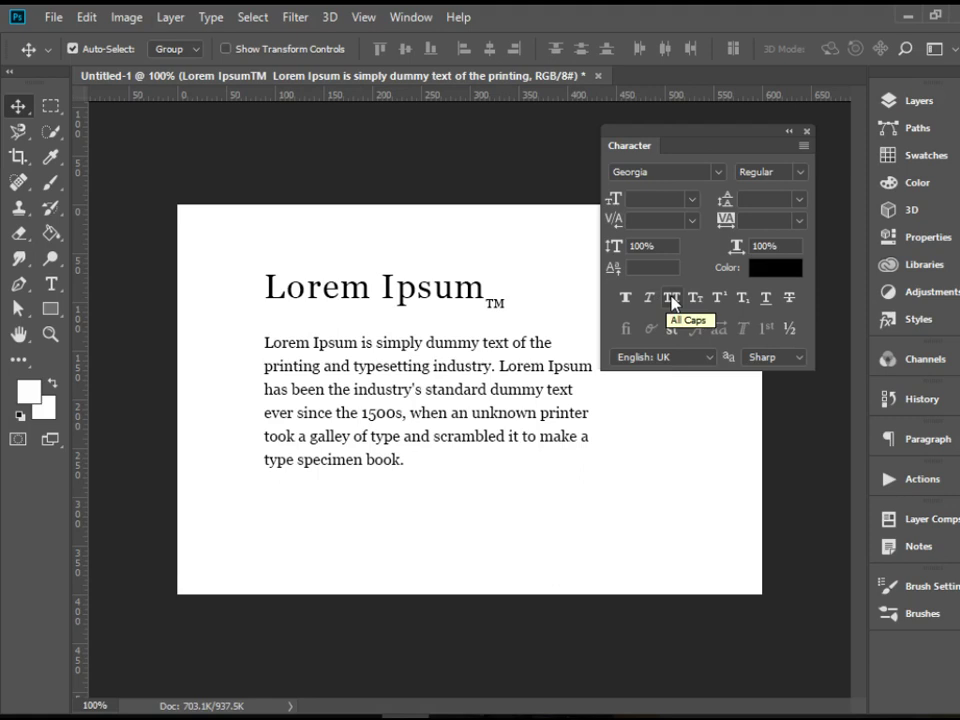
pyautogui.click(50, 285)
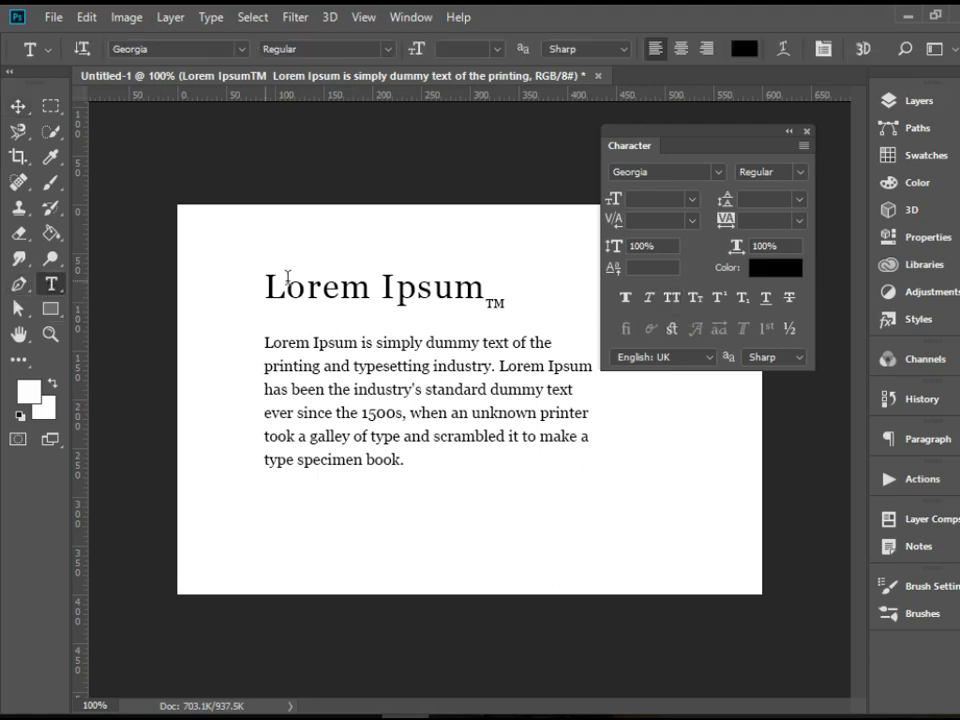
pyautogui.click(285, 287)
pyautogui.moveTo(266, 290); pyautogui.dragTo(591, 291)
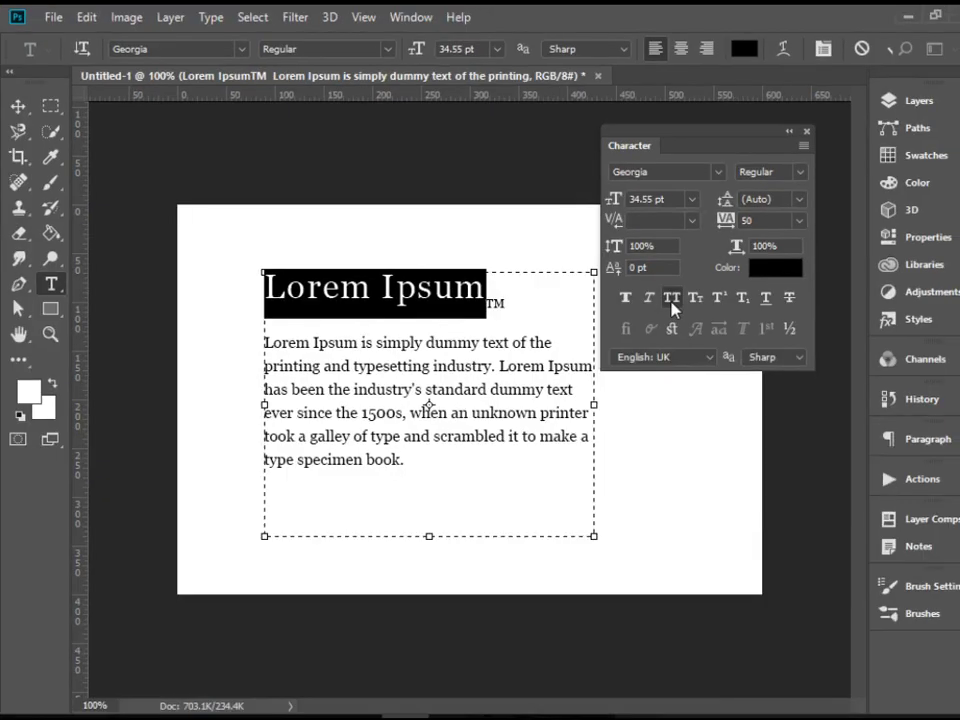
pyautogui.click(672, 300)
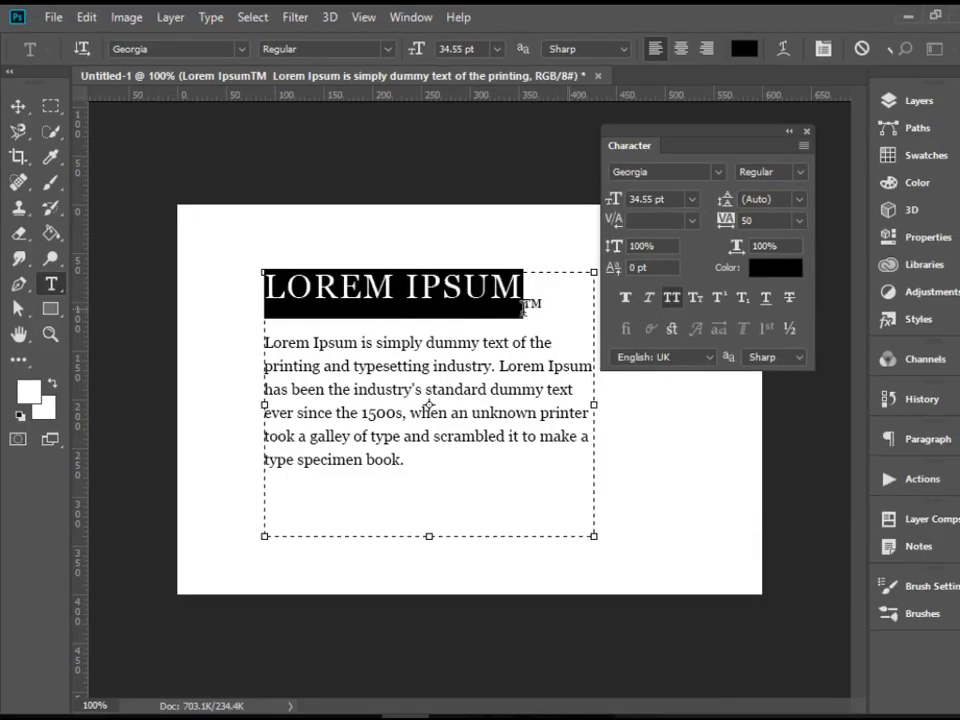
pyautogui.click(574, 328)
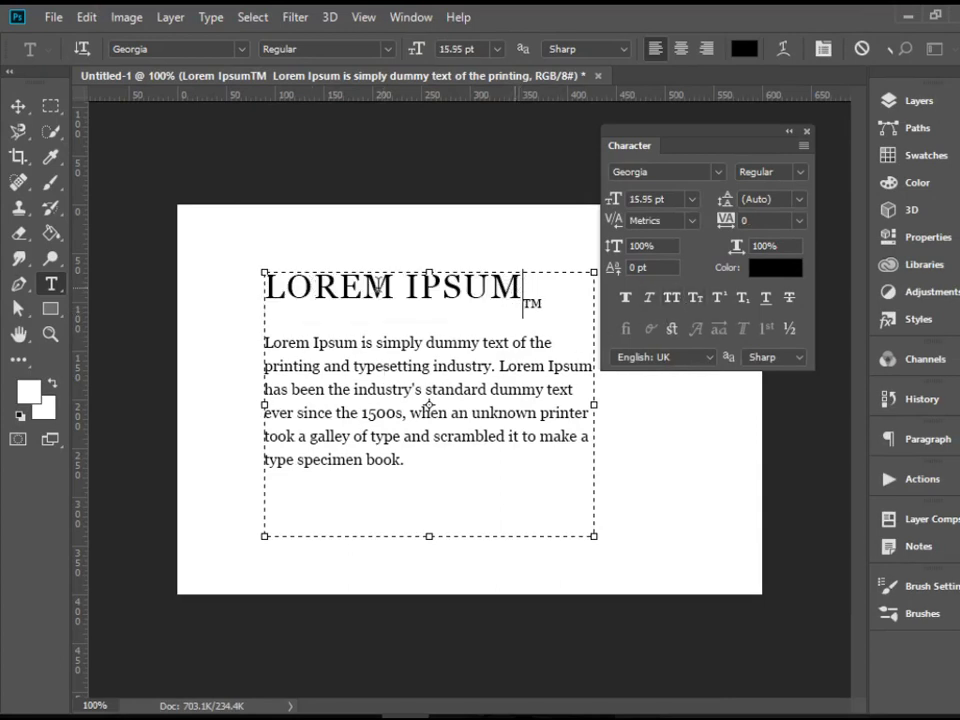
# - Switch the Lorem Ipsum heading to Small Caps and reselect it
pyautogui.moveTo(522, 290); pyautogui.dragTo(256, 288)
pyautogui.click(695, 299)
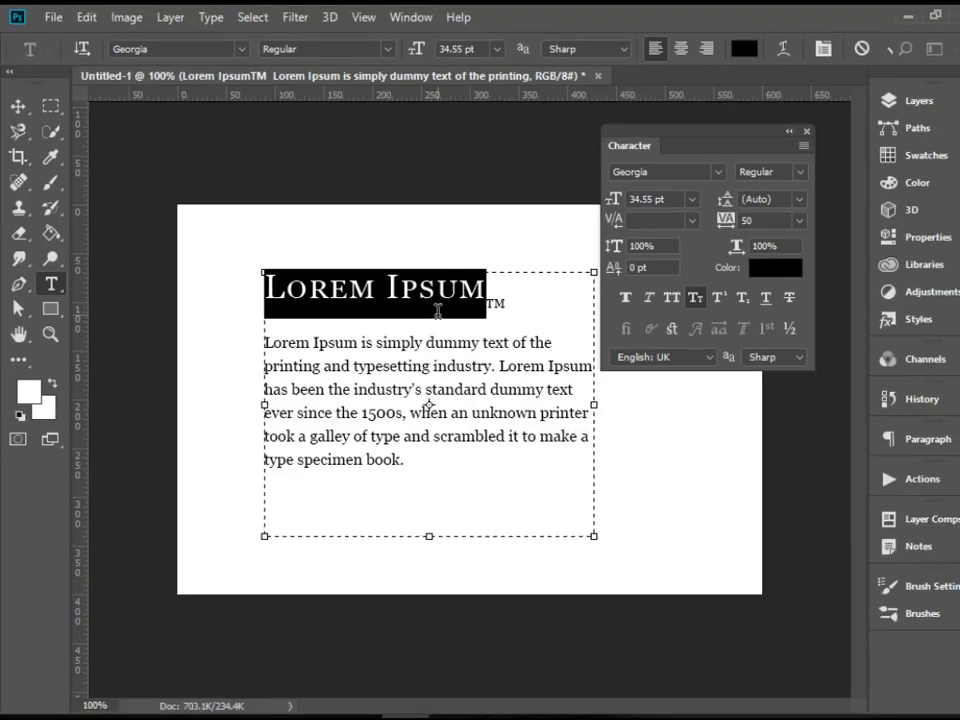
pyautogui.click(437, 311)
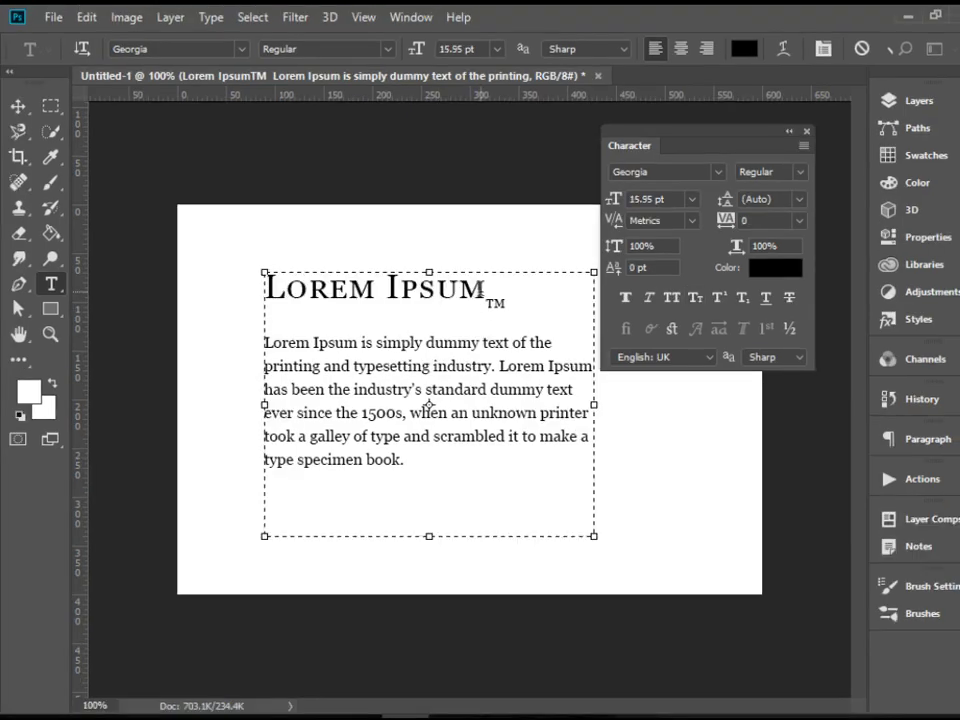
pyautogui.moveTo(490, 290); pyautogui.dragTo(243, 296)
# - Strike through the paragraph's first line, 'Lorem Ipsum is simply dummy text of the'
pyautogui.click(330, 295)
pyautogui.moveTo(568, 341); pyautogui.dragTo(251, 334)
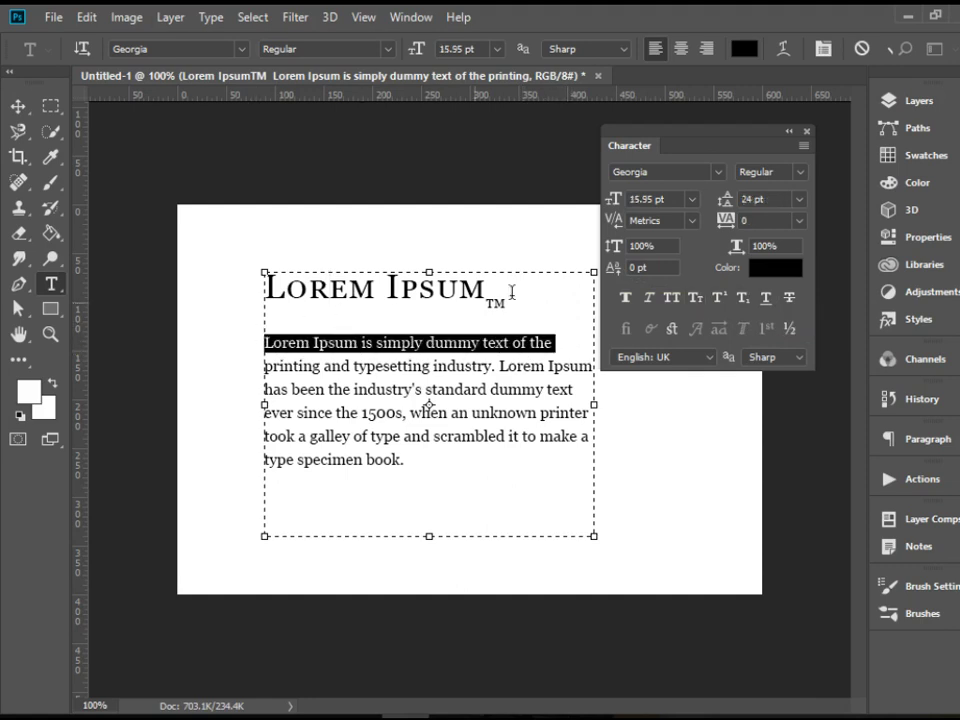
pyautogui.click(791, 299)
pyautogui.click(525, 393)
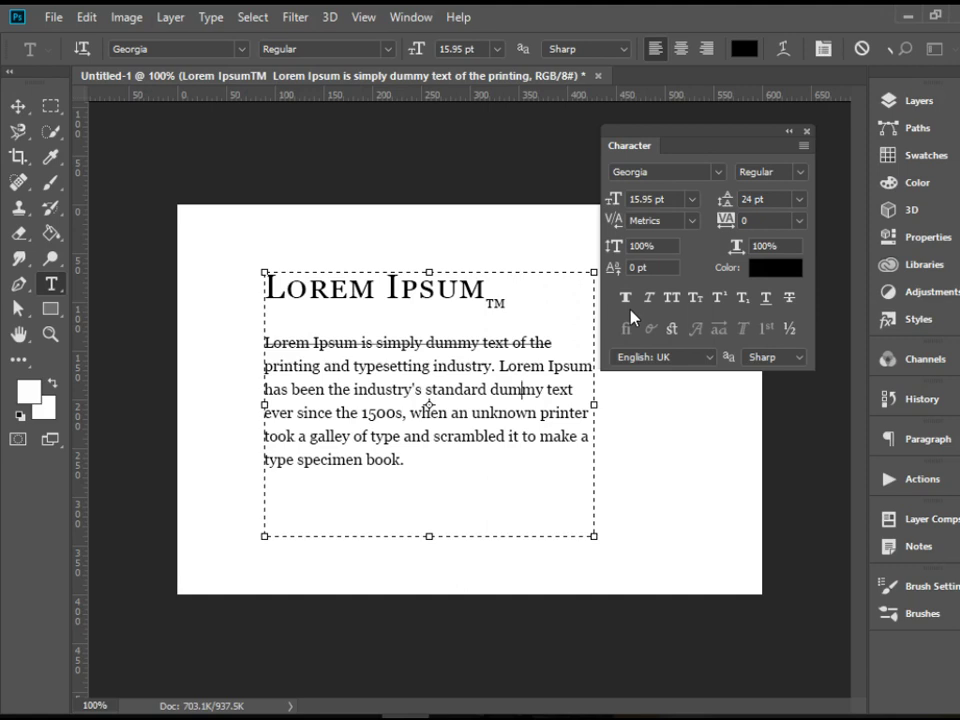
pyautogui.click(712, 359)
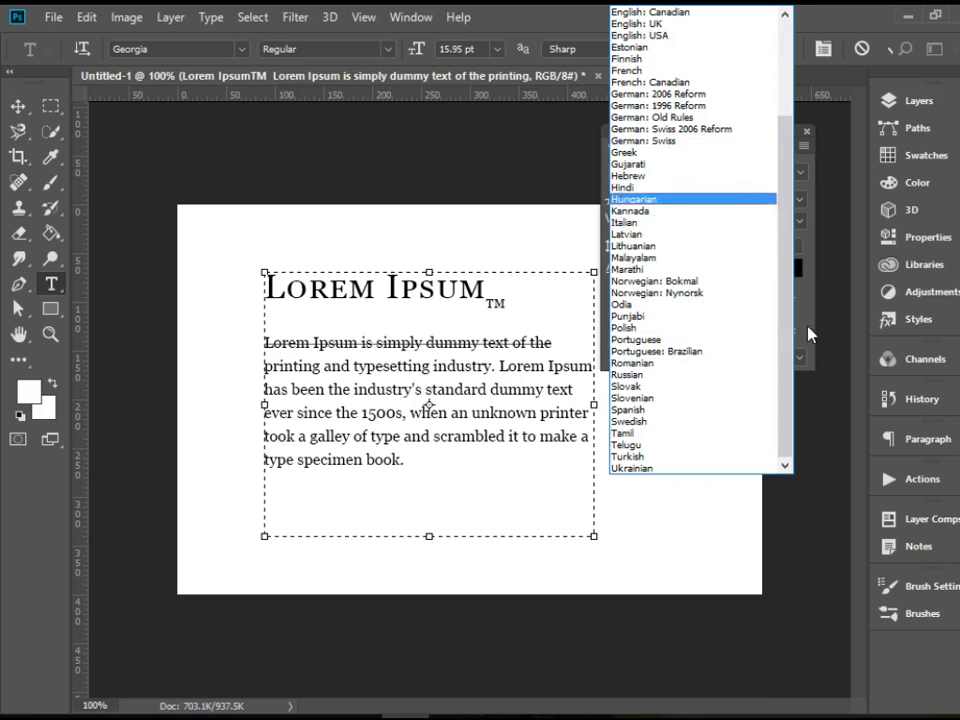
pyautogui.click(662, 36)
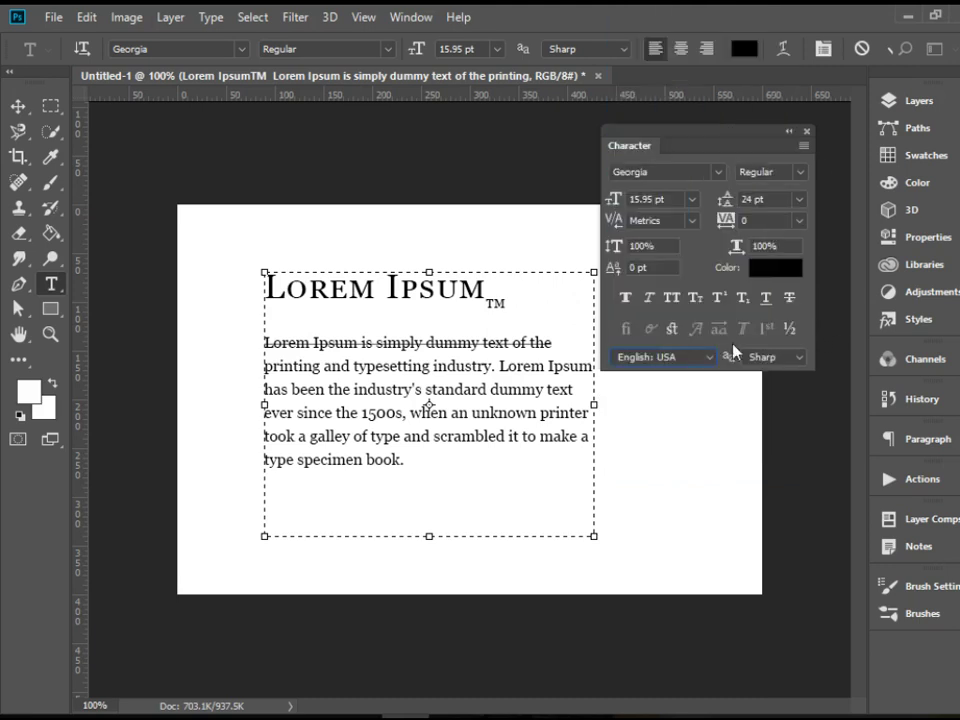
pyautogui.click(794, 360)
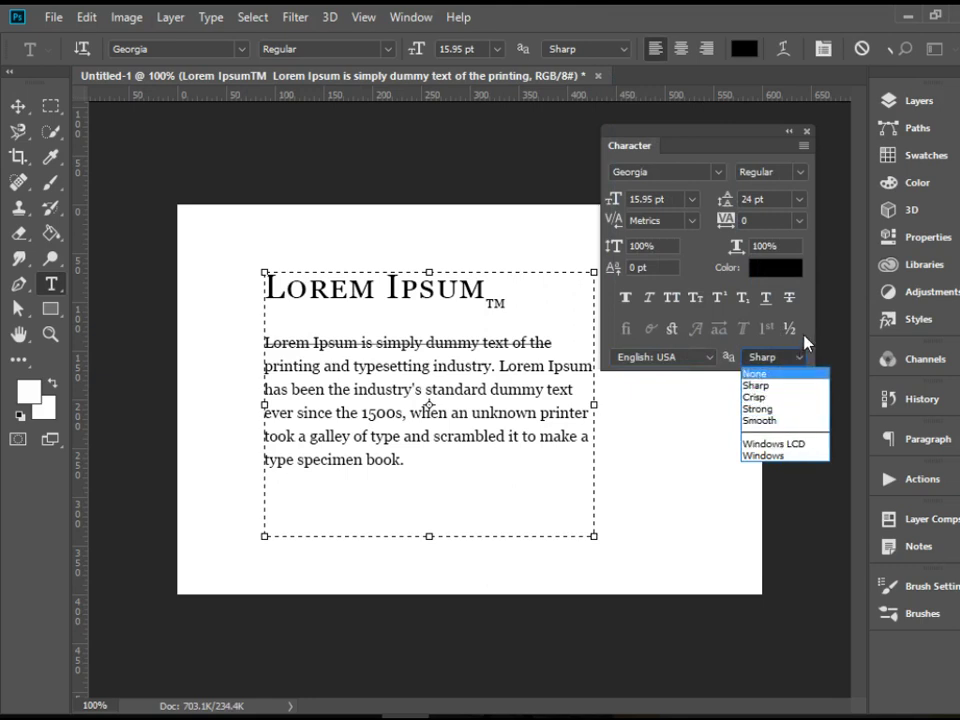
pyautogui.click(803, 389)
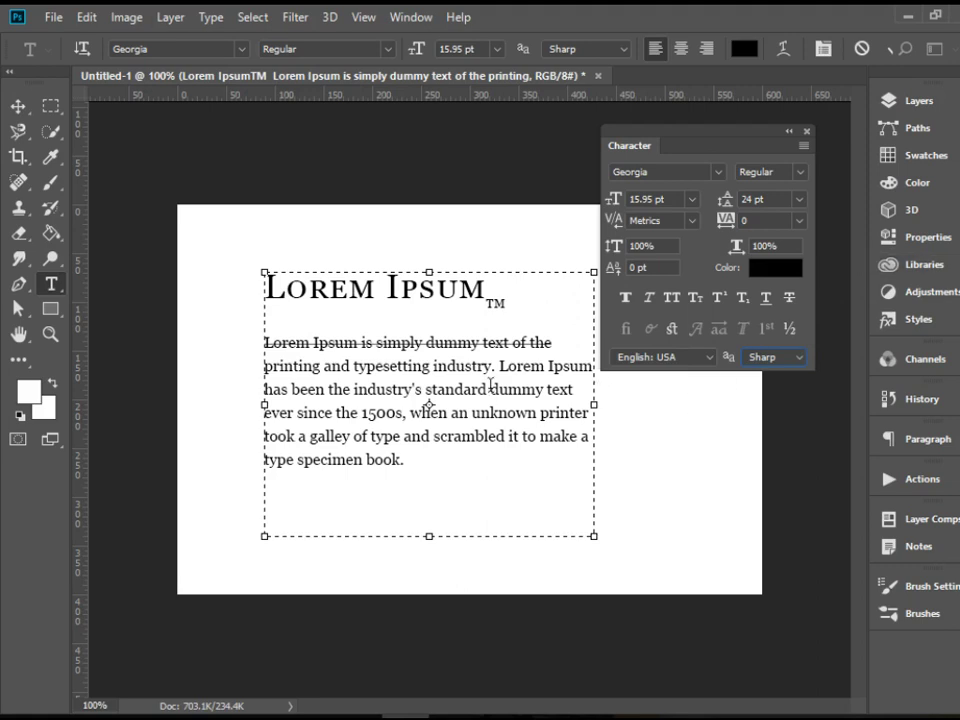
pyautogui.click(663, 357)
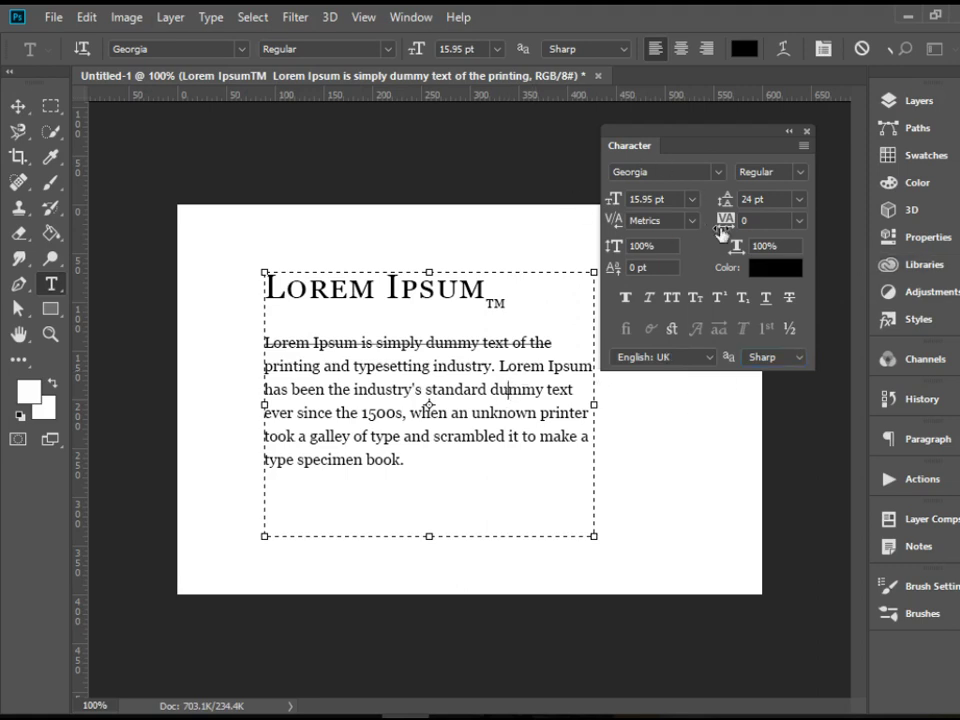